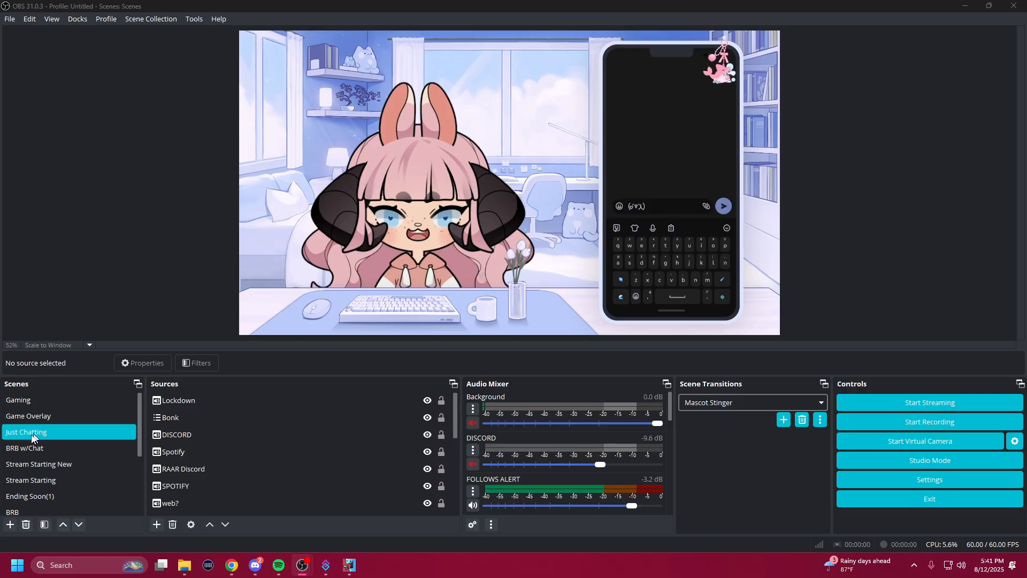
Open the Bonk scene and look over its media sources and the source types that can be added
{"action": "scroll", "coordinate": [84, 486], "scroll_direction": "down", "scroll_amount": 2}
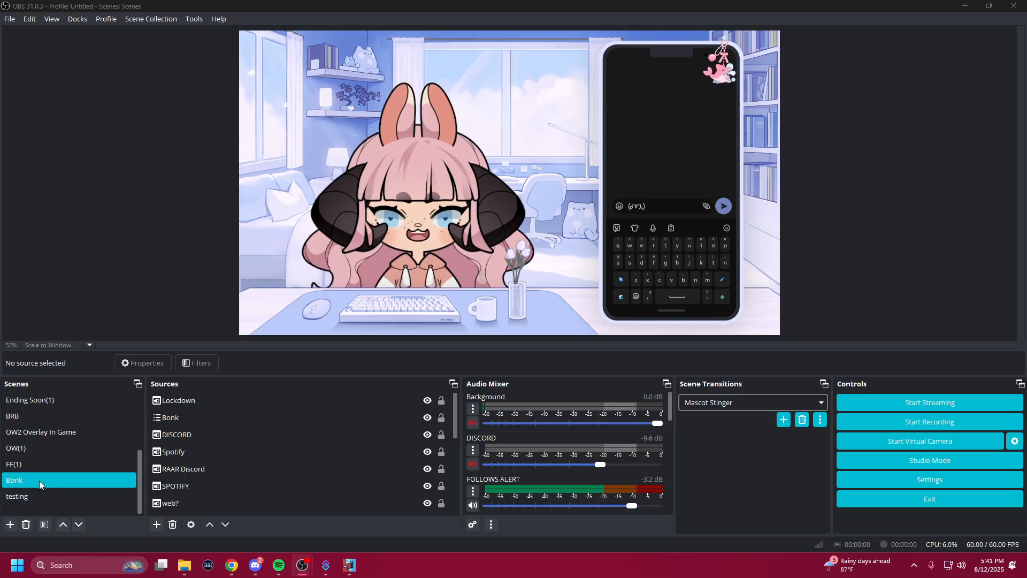
{"action": "left_click", "coordinate": [40, 480]}
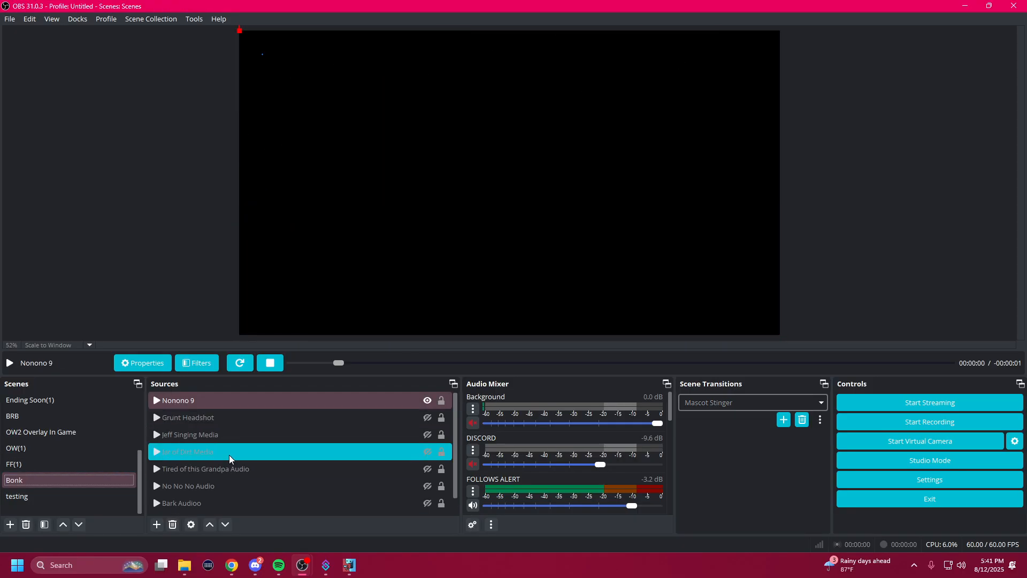
{"action": "scroll", "coordinate": [230, 456], "scroll_direction": "down", "scroll_amount": 1}
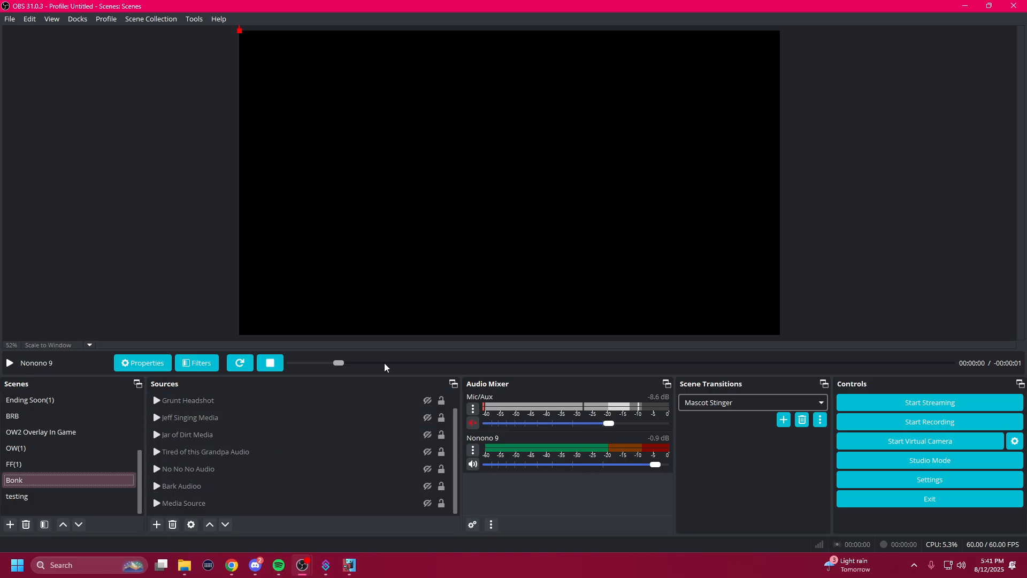
{"action": "left_click", "coordinate": [211, 405]}
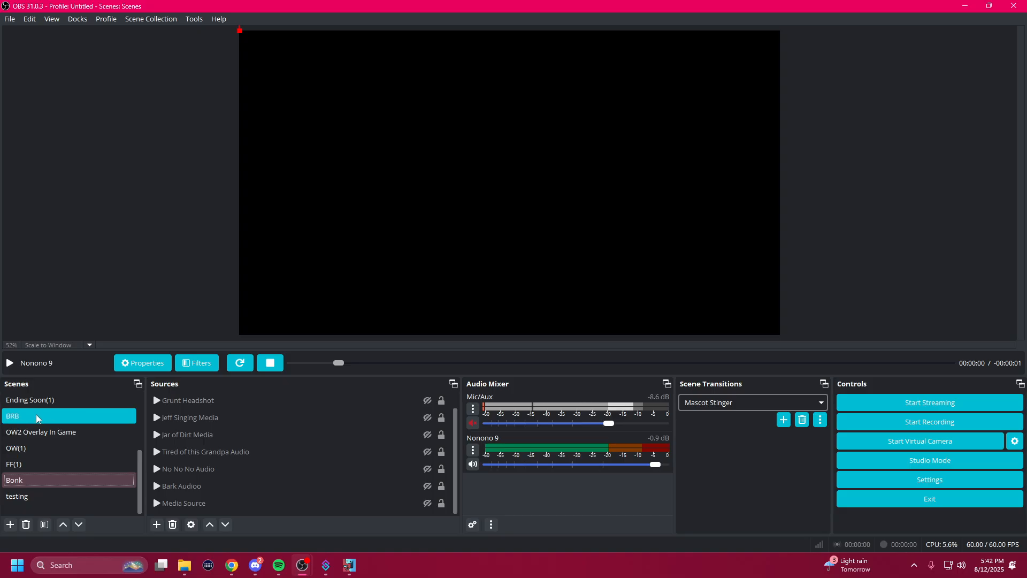
{"action": "scroll", "coordinate": [261, 472], "scroll_direction": "up", "scroll_amount": 1}
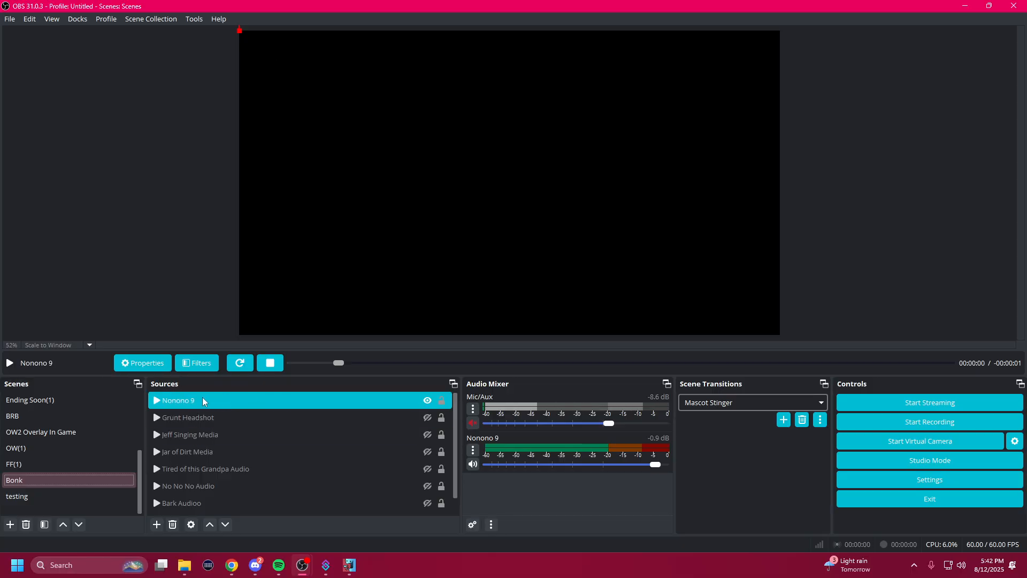
{"action": "scroll", "coordinate": [246, 469], "scroll_direction": "down", "scroll_amount": 1}
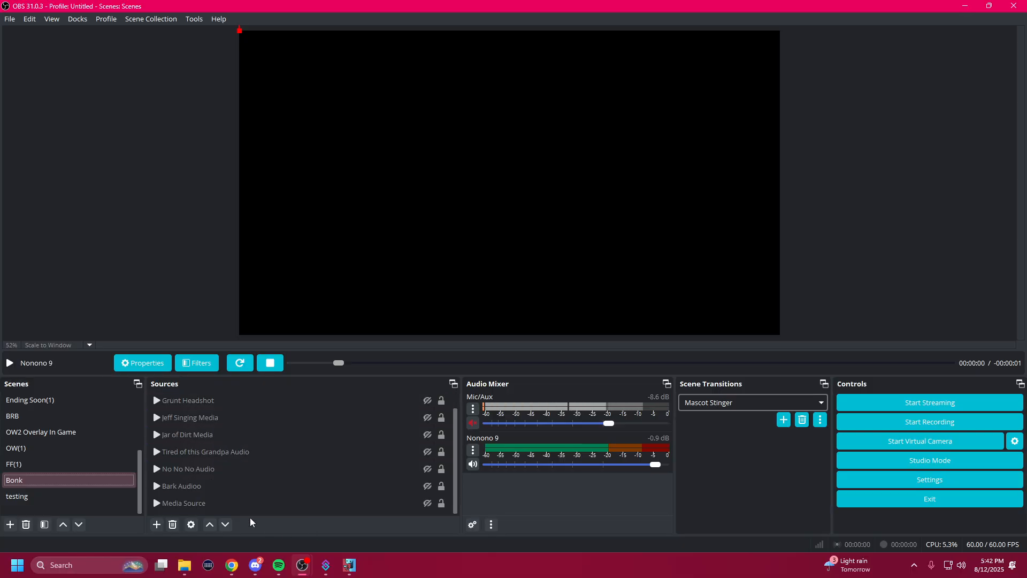
{"action": "scroll", "coordinate": [225, 490], "scroll_direction": "up", "scroll_amount": 1}
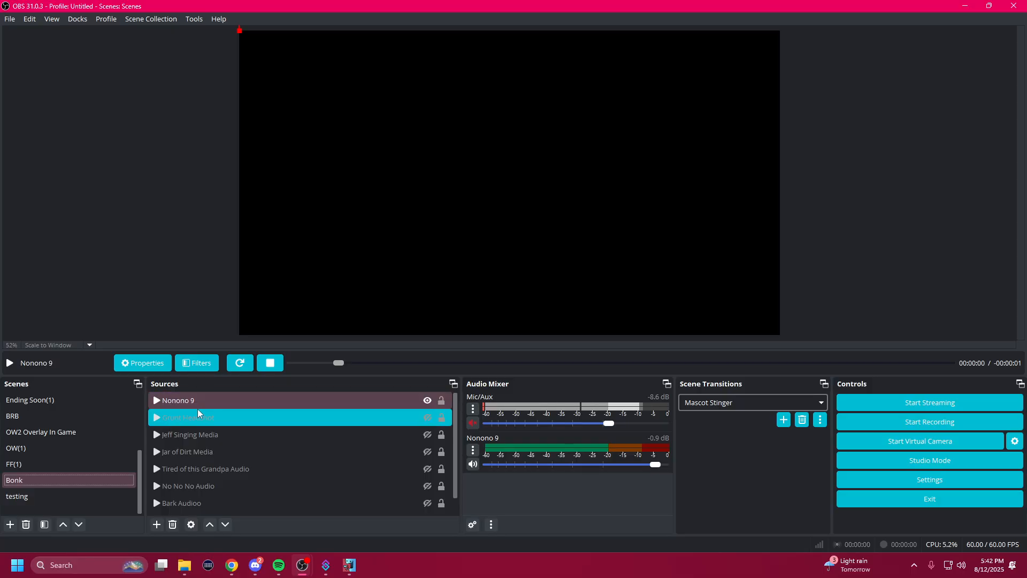
{"action": "left_click", "coordinate": [157, 524]}
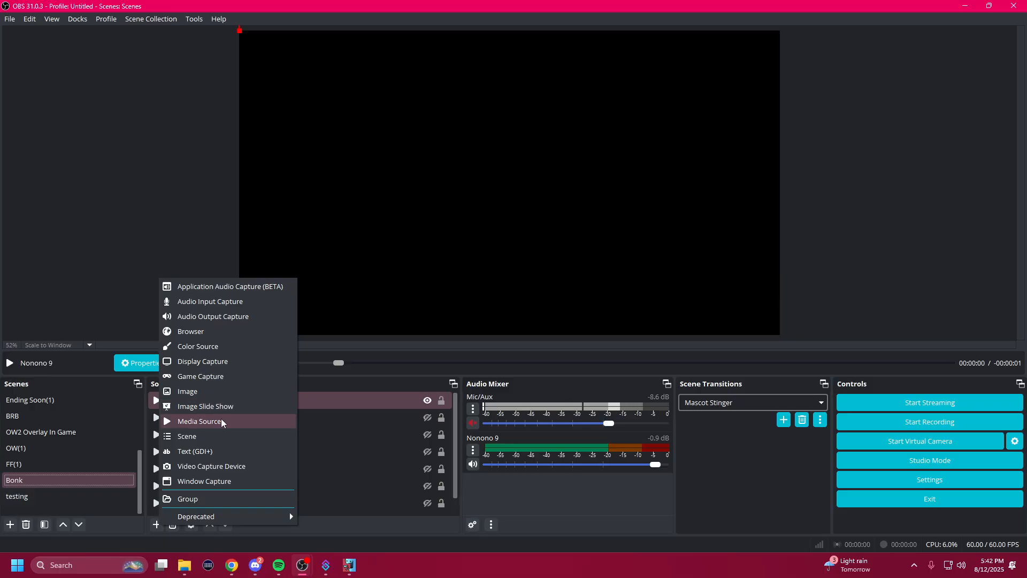
{"action": "left_click", "coordinate": [391, 529]}
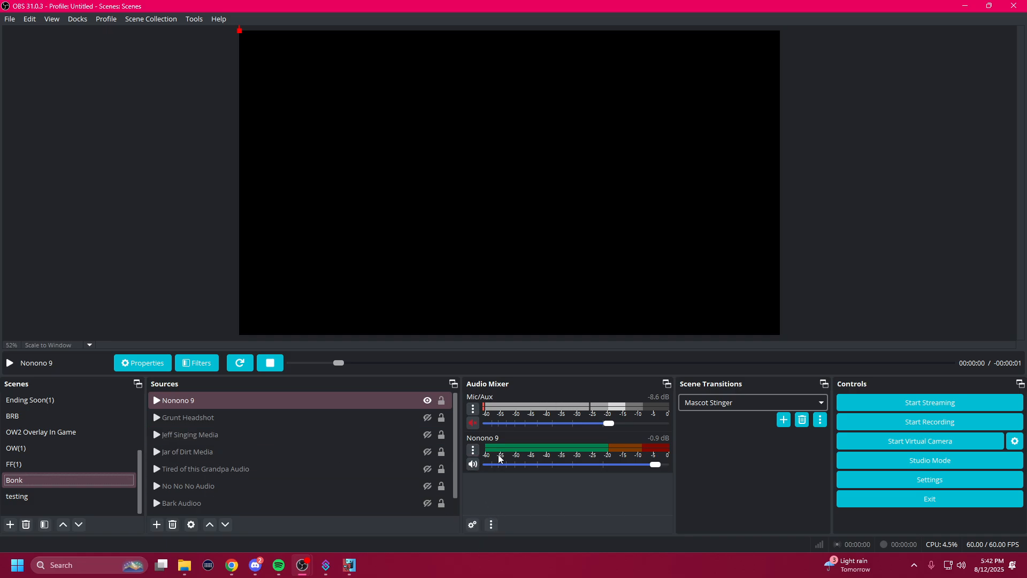
Check the Nonono 9 source's monitoring option in Advanced Audio Properties and hide that source in the Bonk scene
{"action": "left_click", "coordinate": [473, 523]}
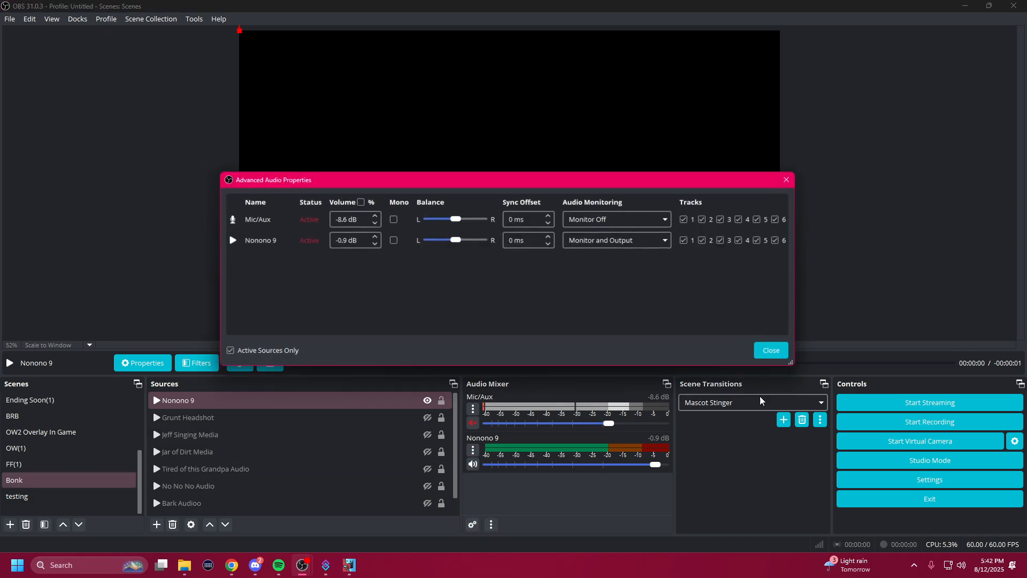
{"action": "left_click", "coordinate": [775, 356]}
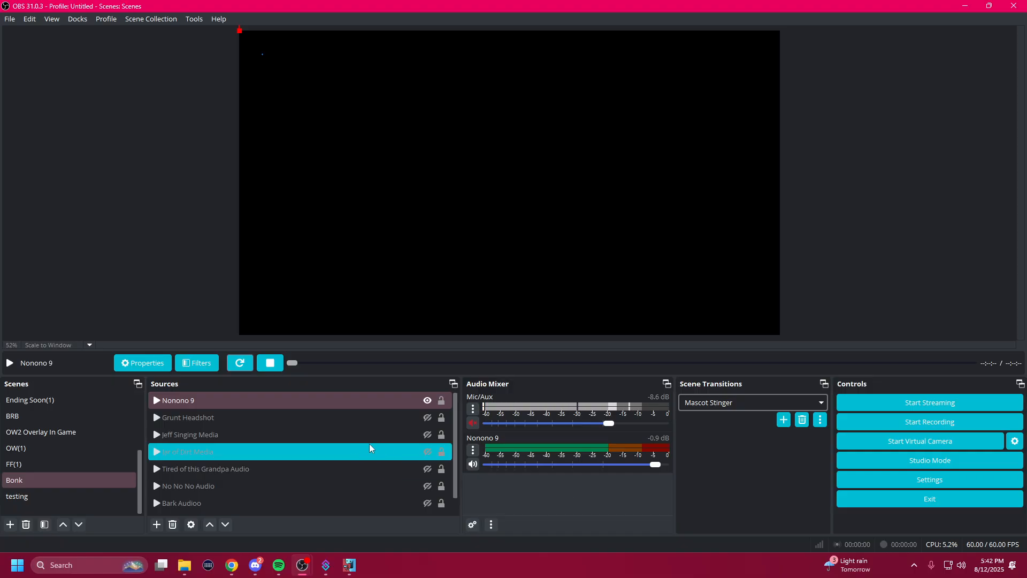
{"action": "left_click", "coordinate": [428, 401]}
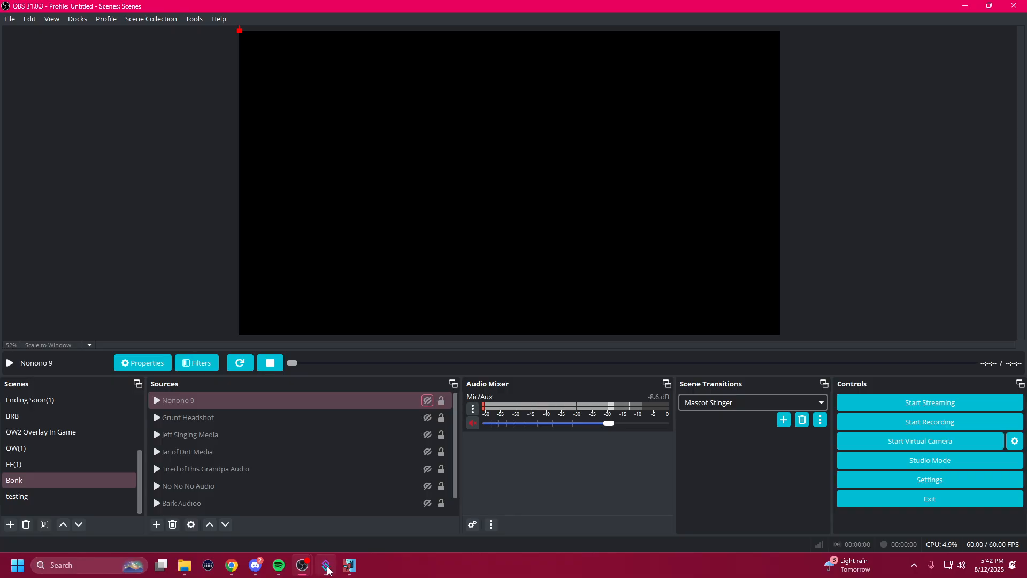
{"action": "mouse_move", "coordinate": [327, 566]}
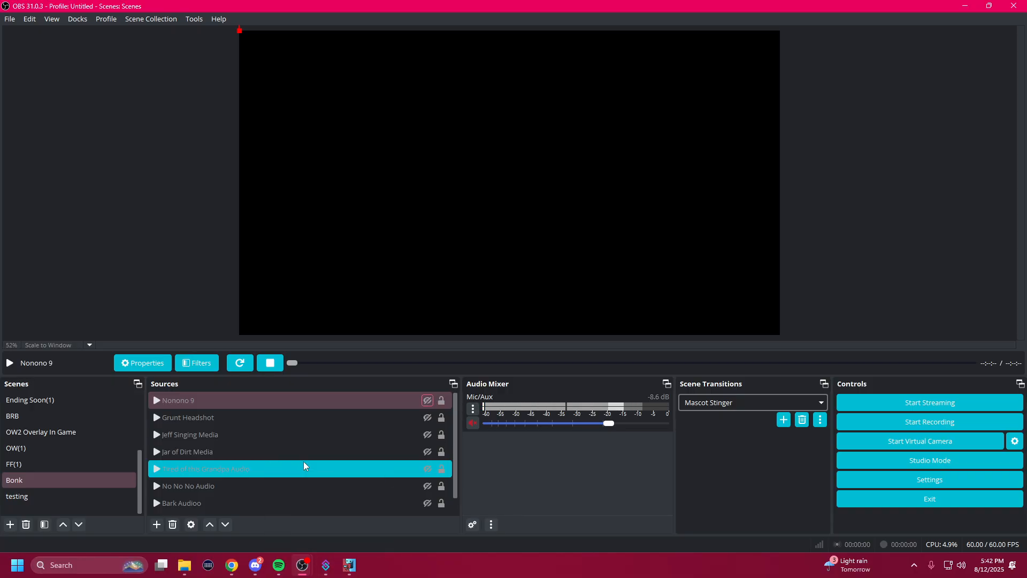
Examine how the Bonk scene is nested as a source in the Gaming scene, and return to the Bonk scene
{"action": "left_click", "coordinate": [25, 480]}
{"action": "scroll", "coordinate": [33, 480], "scroll_direction": "up", "scroll_amount": 2}
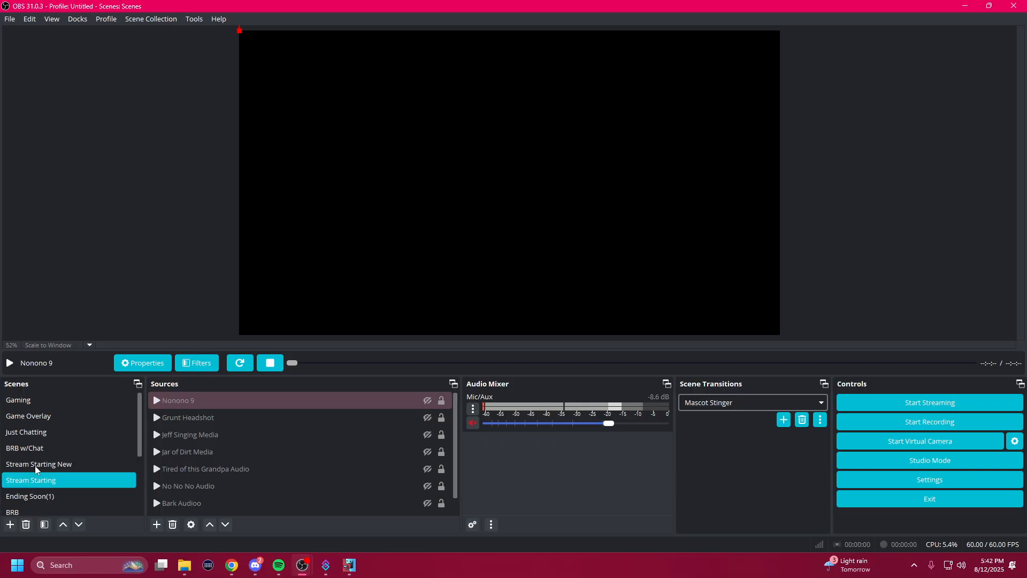
{"action": "left_click", "coordinate": [34, 399]}
{"action": "left_click", "coordinate": [182, 402]}
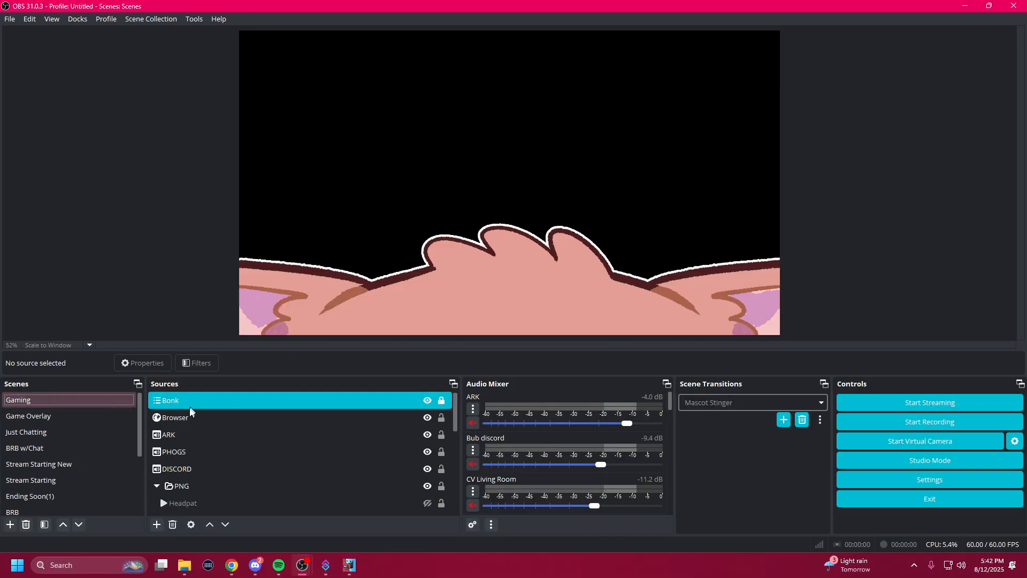
{"action": "left_click", "coordinate": [157, 525]}
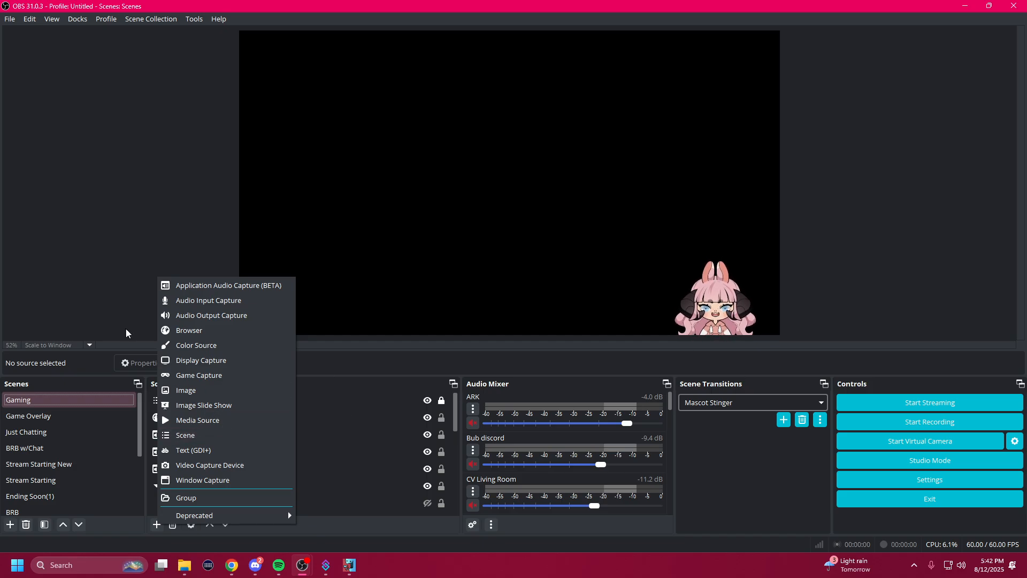
{"action": "left_click", "coordinate": [363, 366]}
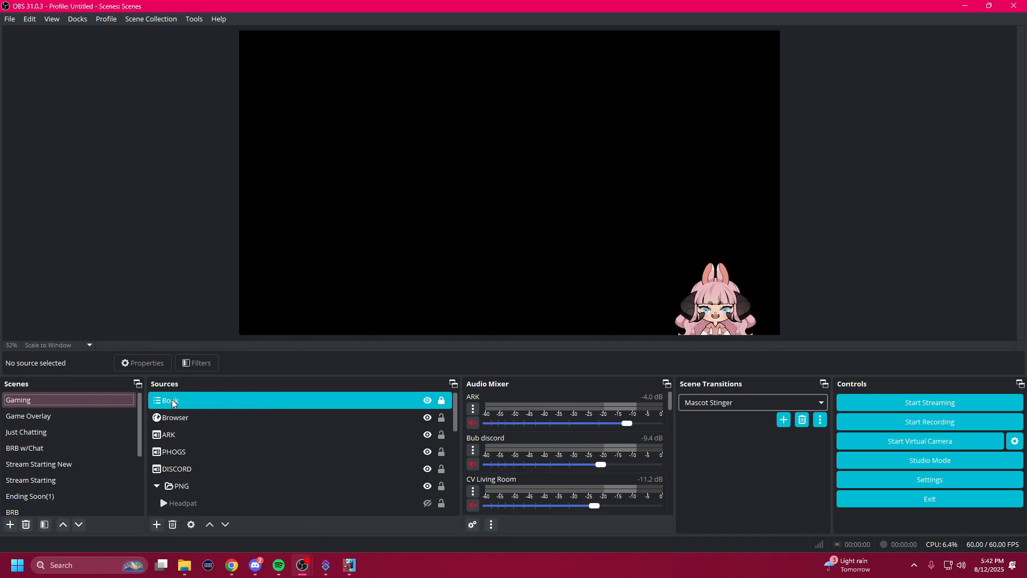
{"action": "scroll", "coordinate": [71, 435], "scroll_direction": "down", "scroll_amount": 3}
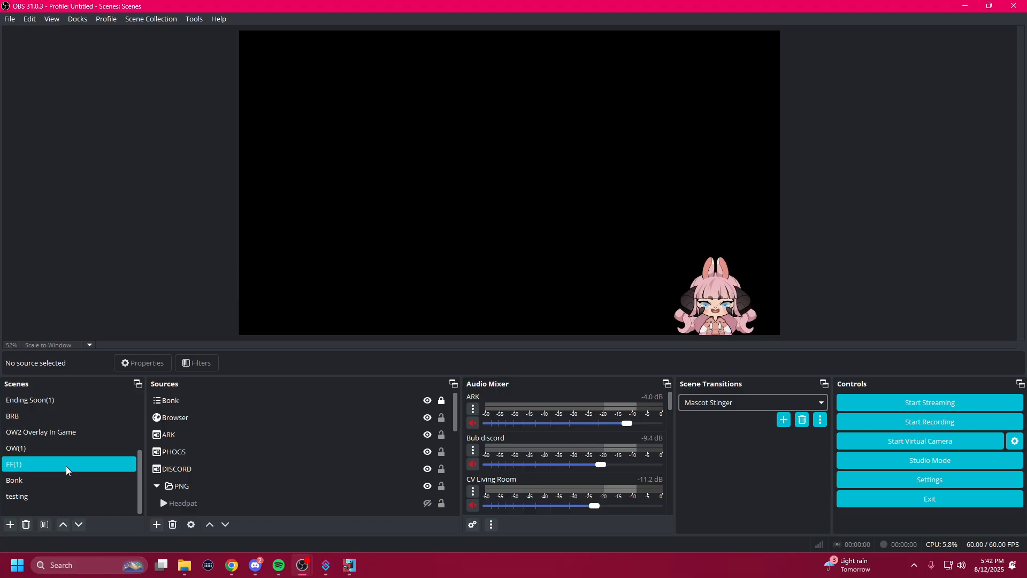
{"action": "left_click", "coordinate": [96, 479]}
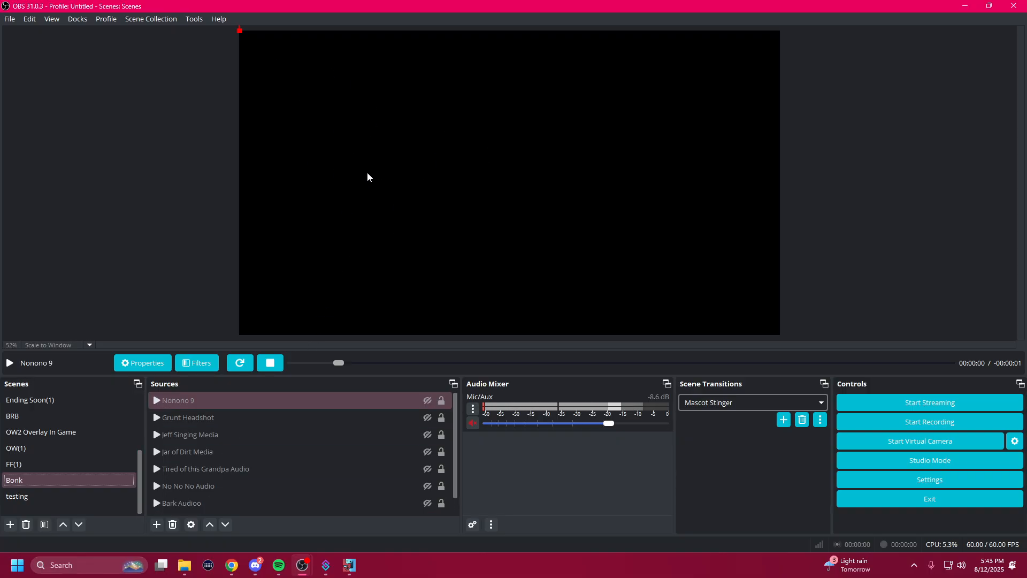
Switch to Streamer.bot and look through the actions in the Redeems group and their assigned queues
{"action": "left_click", "coordinate": [333, 568]}
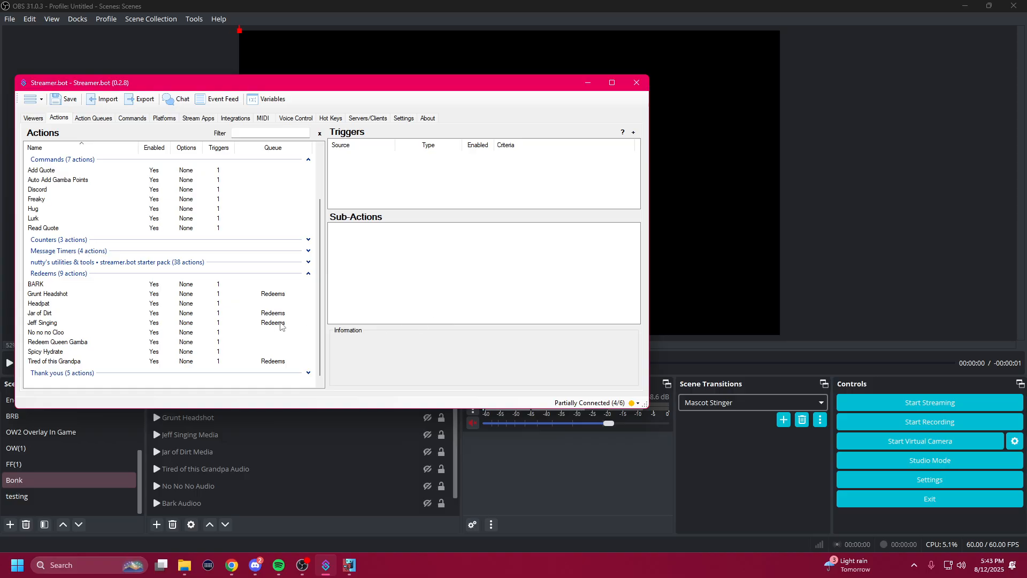
{"action": "scroll", "coordinate": [275, 321], "scroll_direction": "up", "scroll_amount": 2}
{"action": "scroll", "coordinate": [240, 319], "scroll_direction": "down", "scroll_amount": 2}
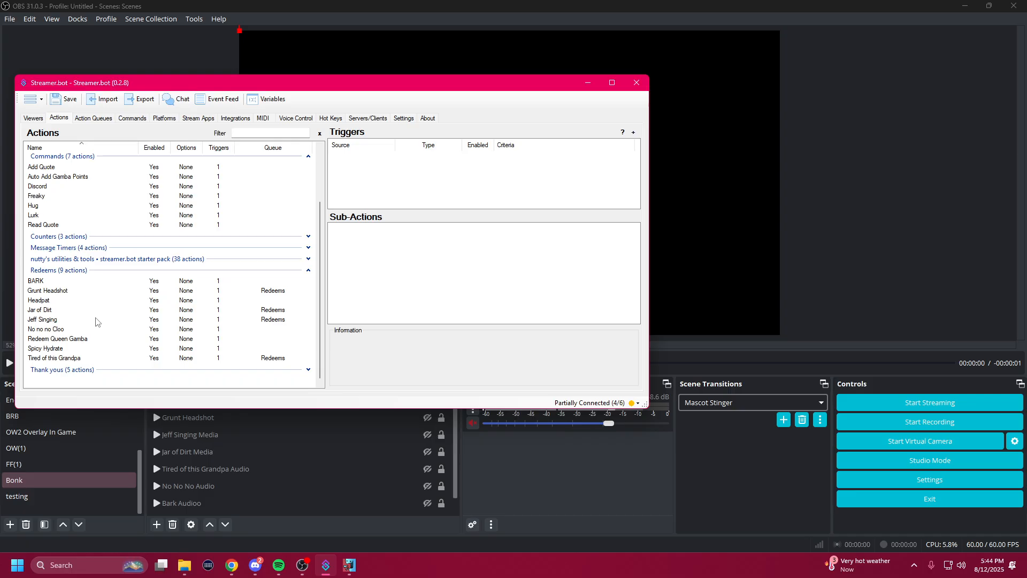
{"action": "scroll", "coordinate": [99, 343], "scroll_direction": "up", "scroll_amount": 2}
{"action": "scroll", "coordinate": [98, 347], "scroll_direction": "down", "scroll_amount": 2}
Open the list of action queues to examine their blocking settings
{"action": "left_click", "coordinate": [96, 117]}
{"action": "left_click", "coordinate": [52, 131]}
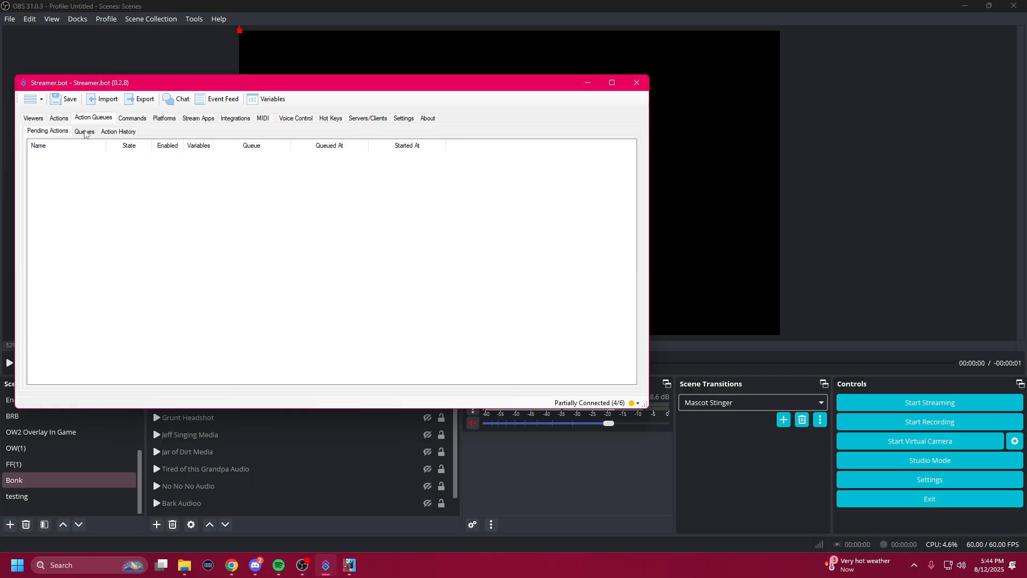
{"action": "left_click", "coordinate": [84, 133]}
{"action": "right_click", "coordinate": [201, 241]}
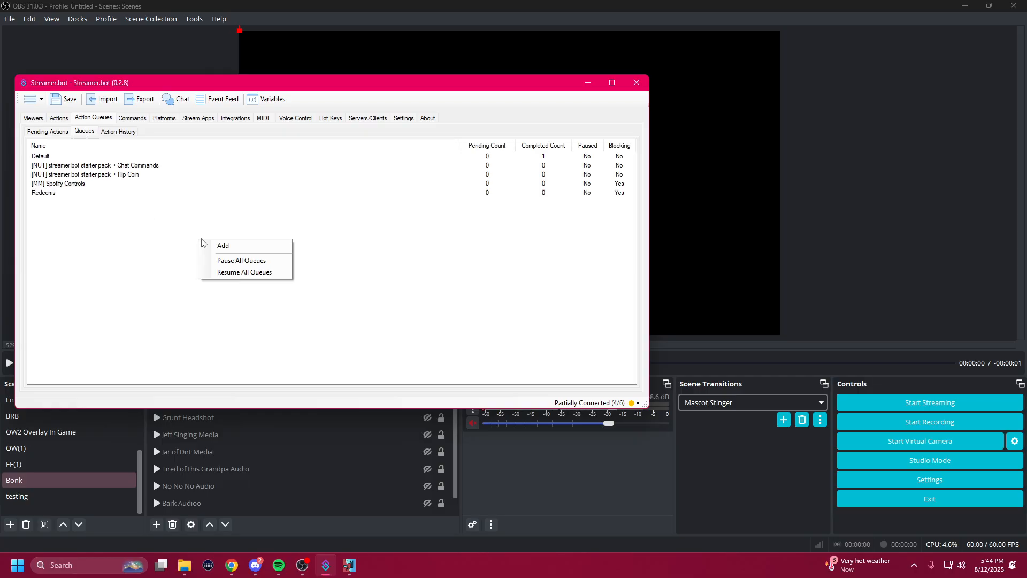
{"action": "left_click", "coordinate": [222, 246]}
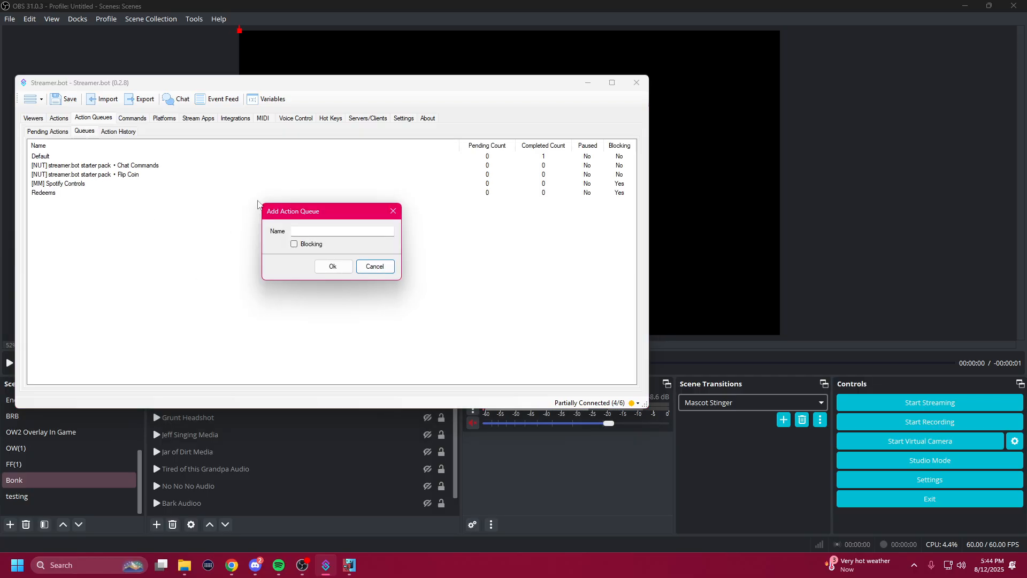
{"action": "left_click", "coordinate": [321, 232]}
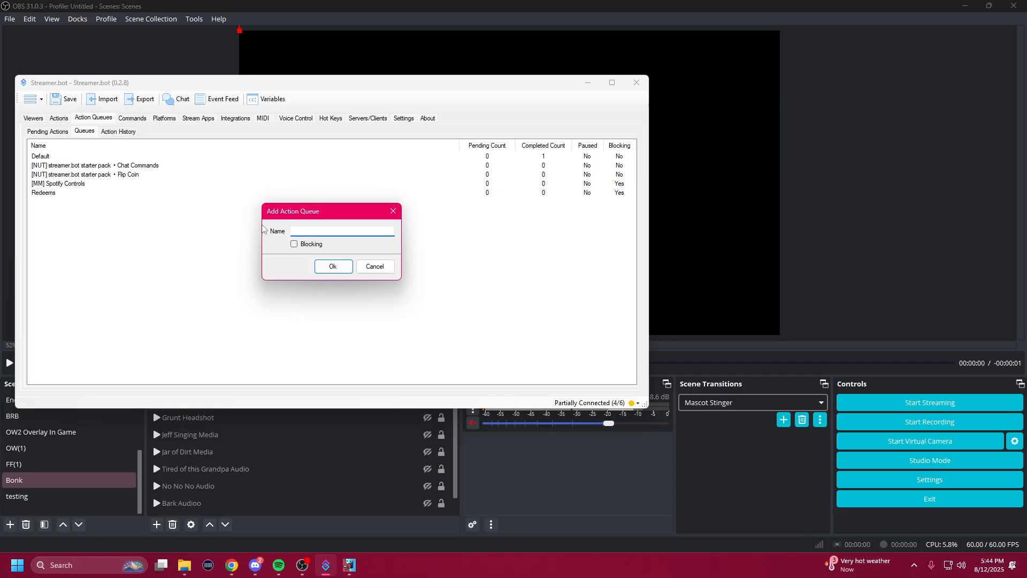
{"action": "type", "text": "kjhdfk"}
{"action": "left_click", "coordinate": [294, 244]}
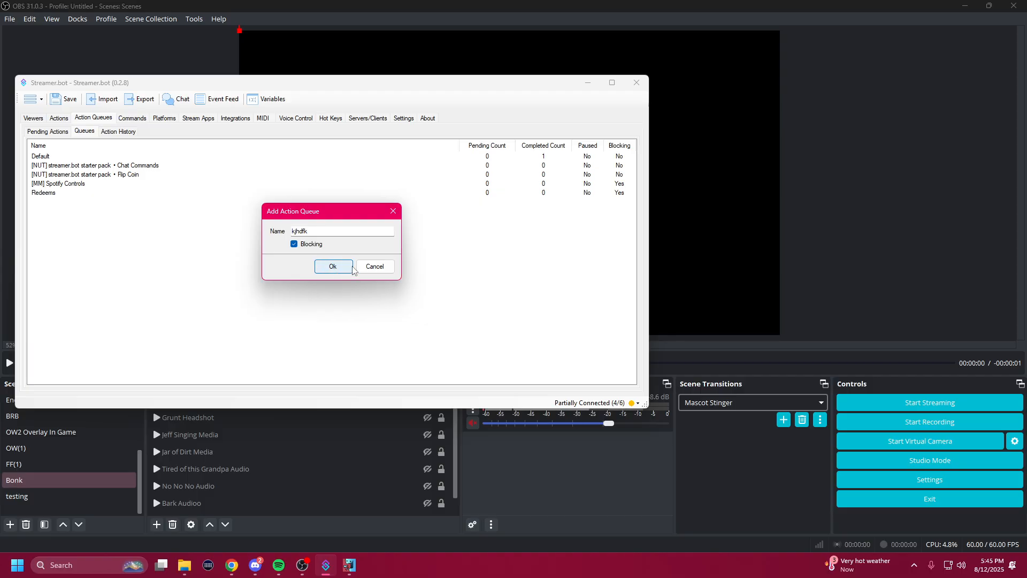
{"action": "left_click", "coordinate": [379, 267]}
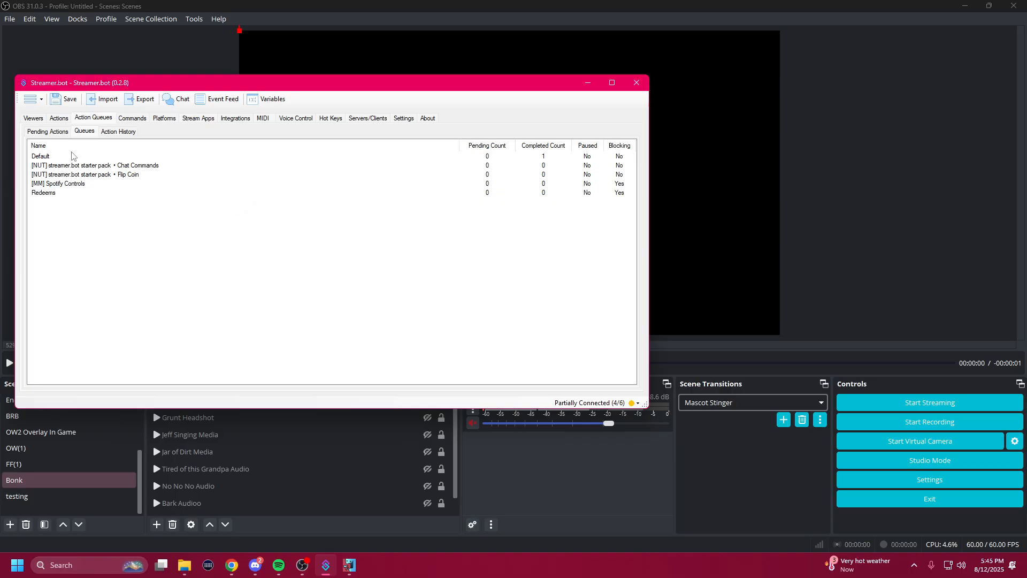
Add an action named Nonono9test to the Redeems group and assign it to the Redeems queue
{"action": "left_click", "coordinate": [60, 119]}
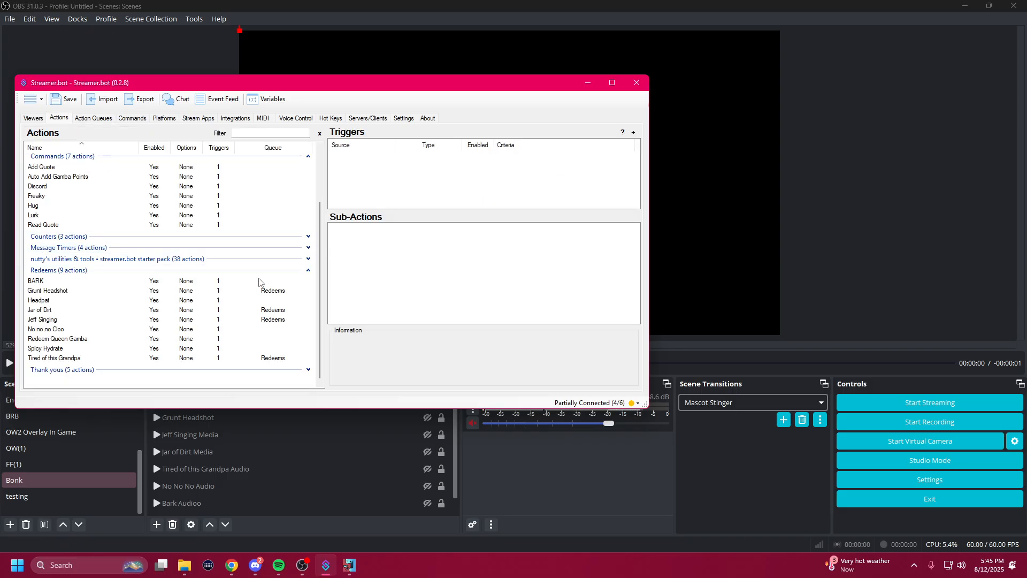
{"action": "right_click", "coordinate": [282, 339]}
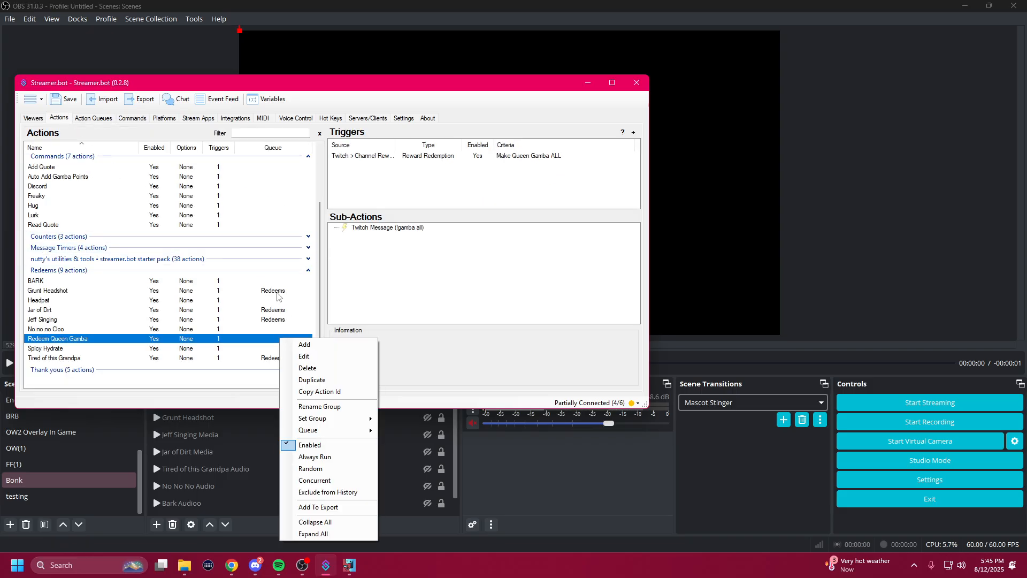
{"action": "left_click", "coordinate": [313, 348]}
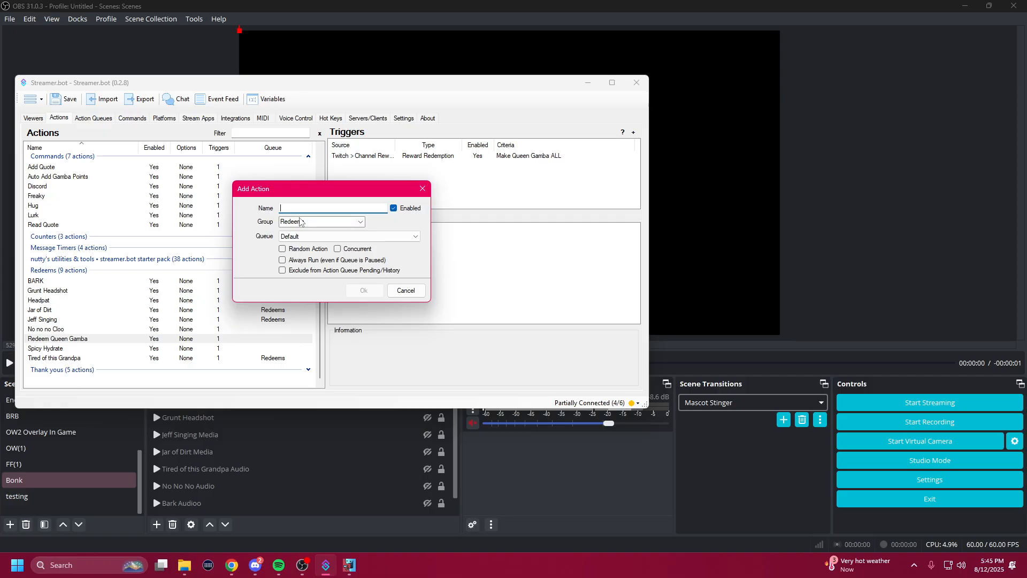
{"action": "type", "text": "Nonono9test"}
{"action": "left_click", "coordinate": [360, 221]}
{"action": "left_click", "coordinate": [302, 274]}
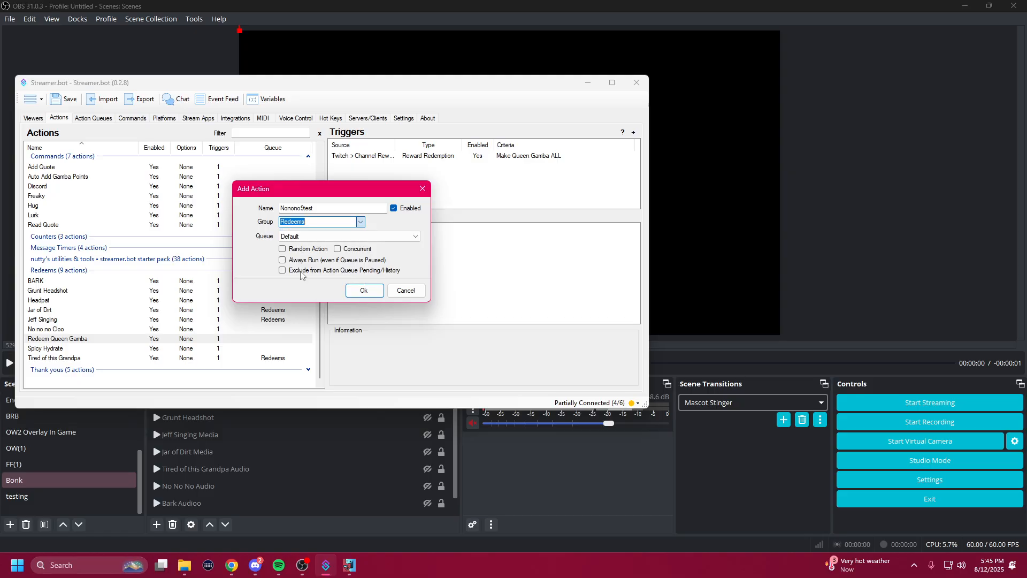
{"action": "left_click", "coordinate": [416, 237]}
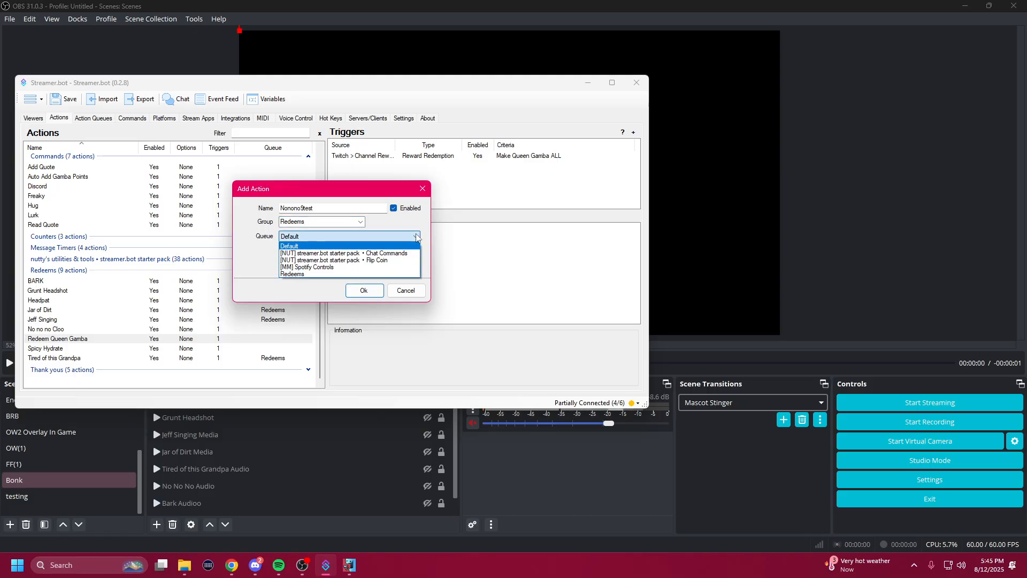
{"action": "left_click", "coordinate": [295, 274]}
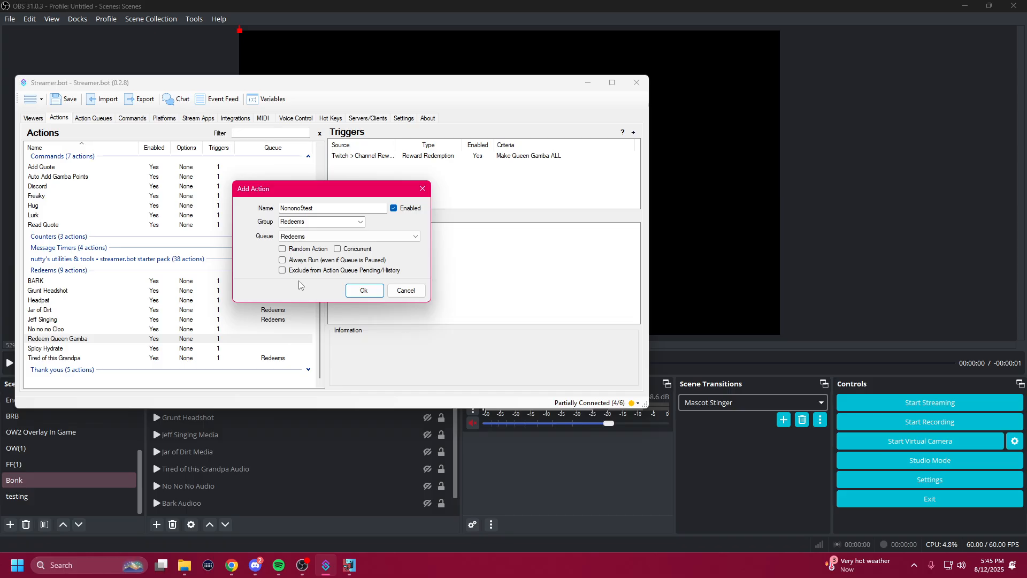
{"action": "left_click", "coordinate": [357, 291]}
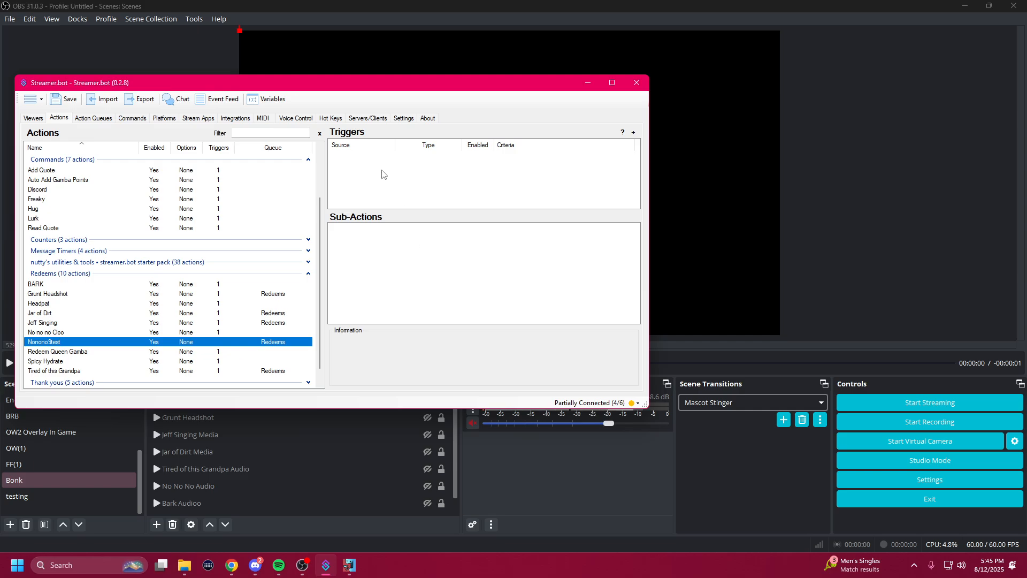
{"action": "left_click", "coordinate": [374, 252]}
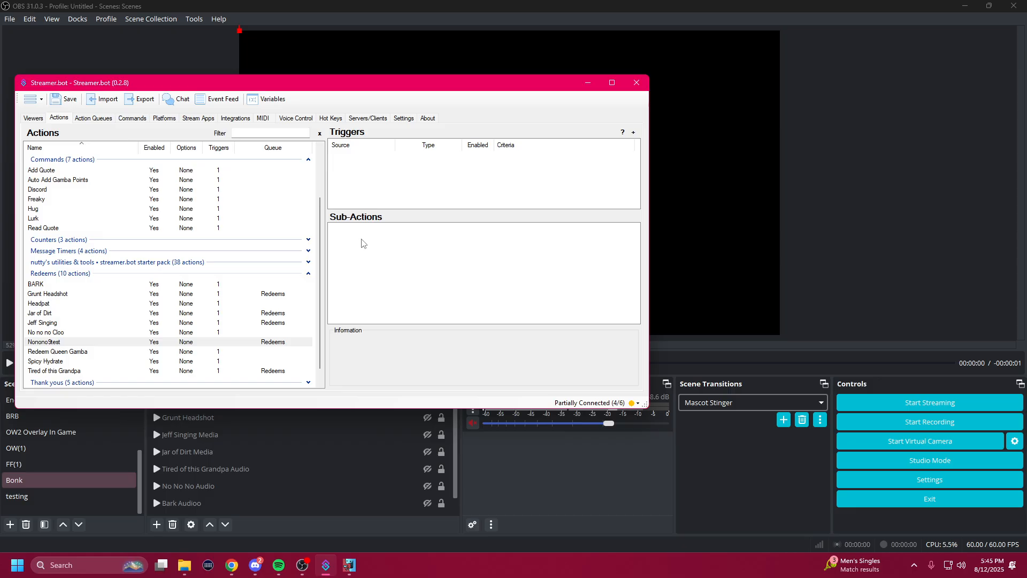
Create an OBS Set Source Visibility State sub-action for Nonono9test, using the OBS [v5.x] (127.0.0.1:4455) connection and the Bonk scene
{"action": "right_click", "coordinate": [361, 241]}
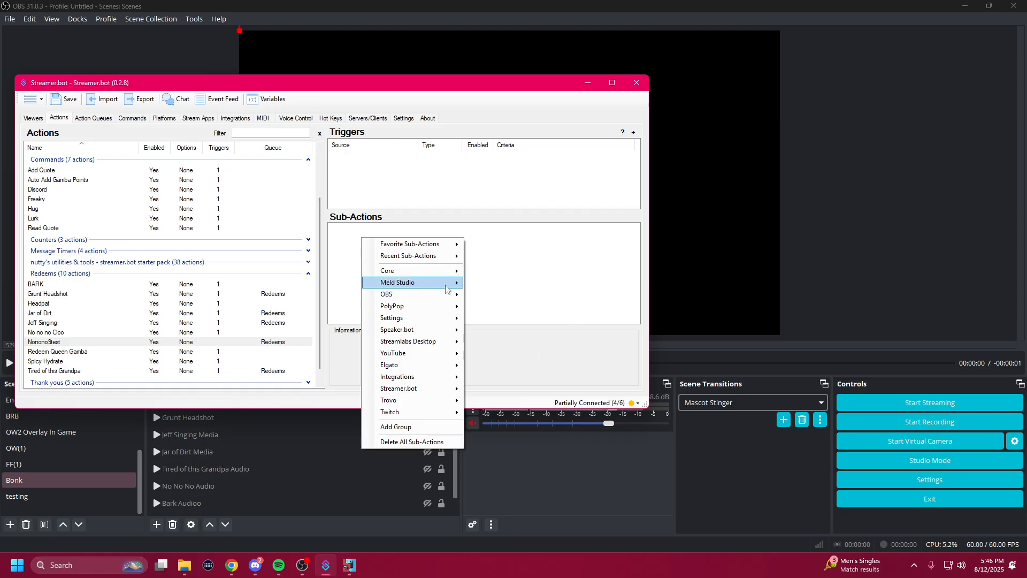
{"action": "mouse_move", "coordinate": [445, 299]}
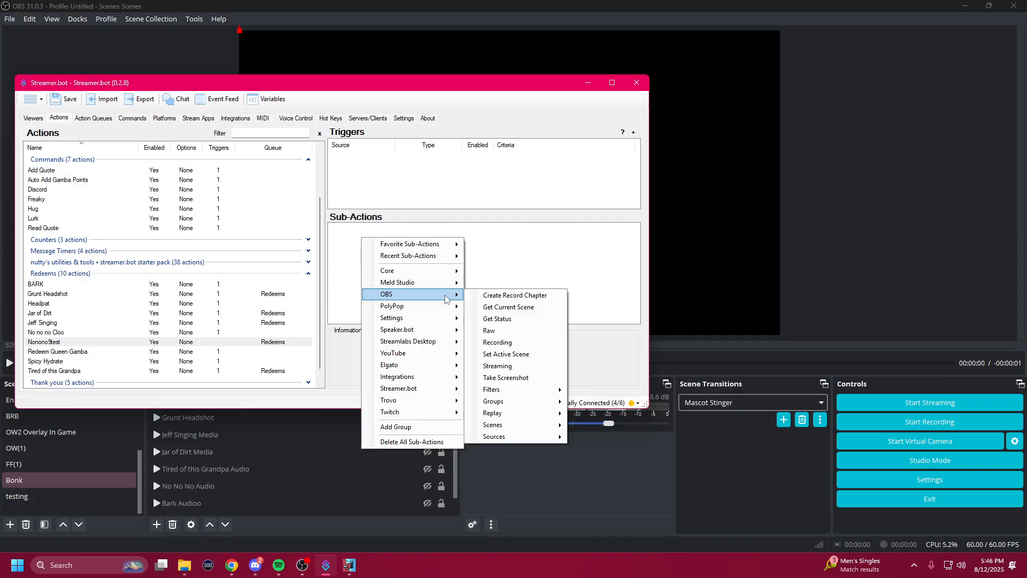
{"action": "mouse_move", "coordinate": [517, 438]}
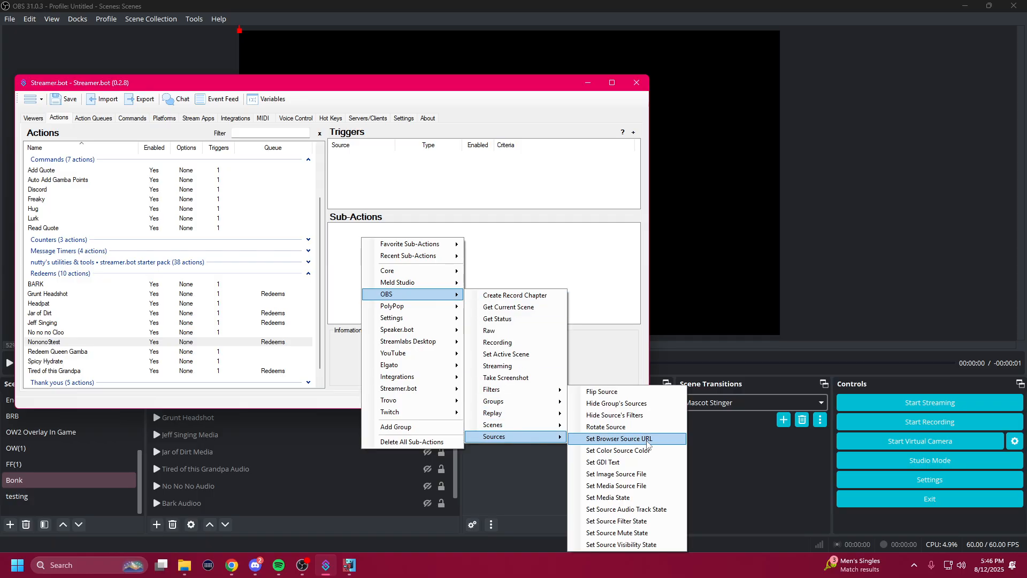
{"action": "left_click", "coordinate": [634, 545]}
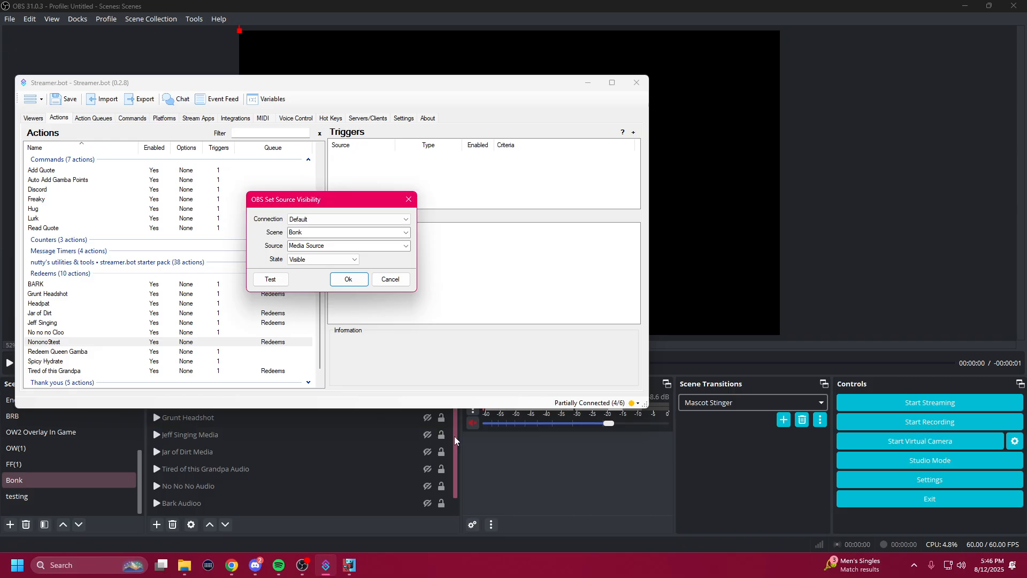
{"action": "left_click", "coordinate": [402, 219]}
{"action": "left_click", "coordinate": [331, 233]}
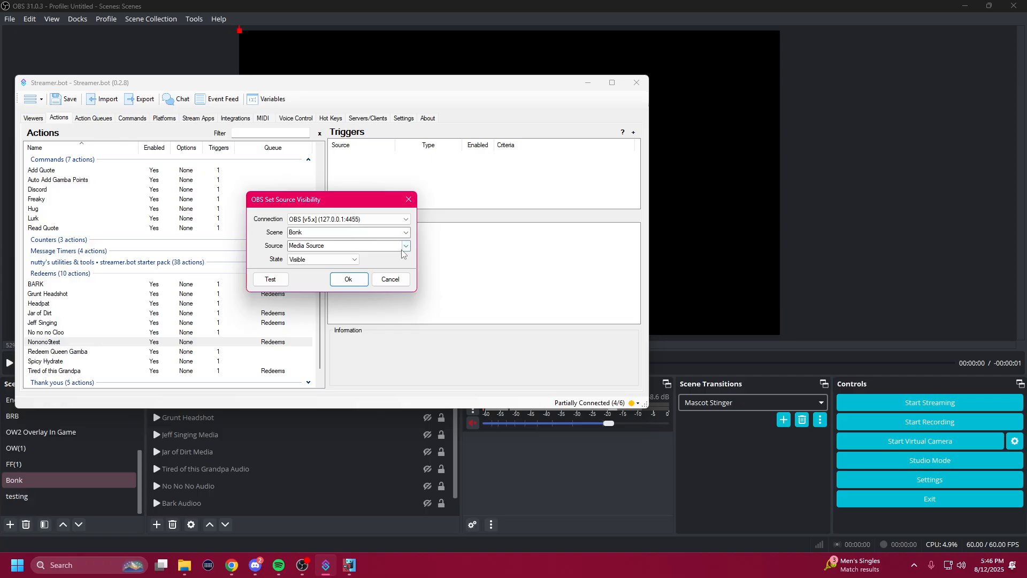
{"action": "left_click", "coordinate": [407, 233]}
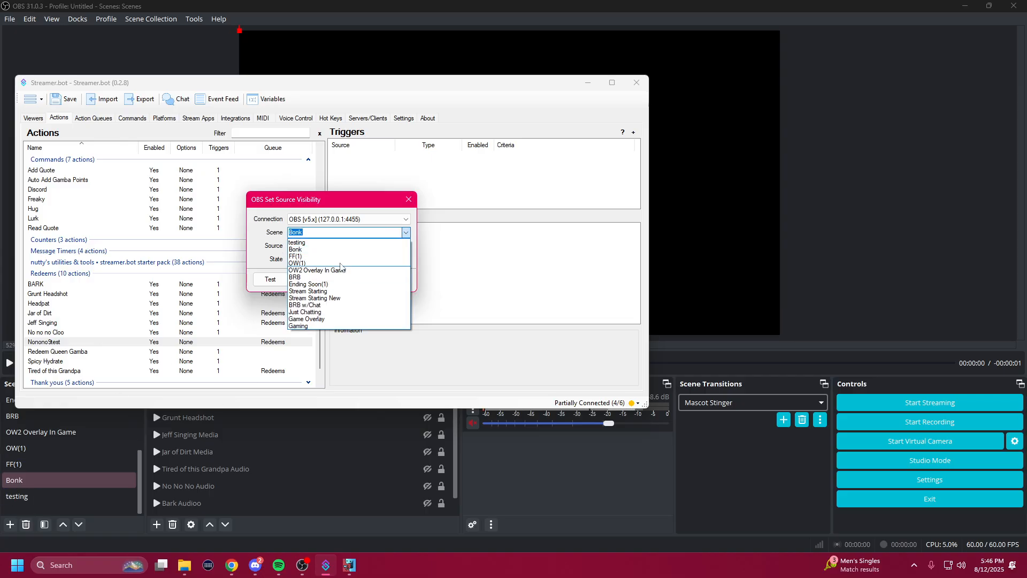
{"action": "left_click", "coordinate": [309, 249]}
Choose Nonono 9 as the visibility sub-action's source with state Visible, and save the sub-action
{"action": "left_click", "coordinate": [406, 246]}
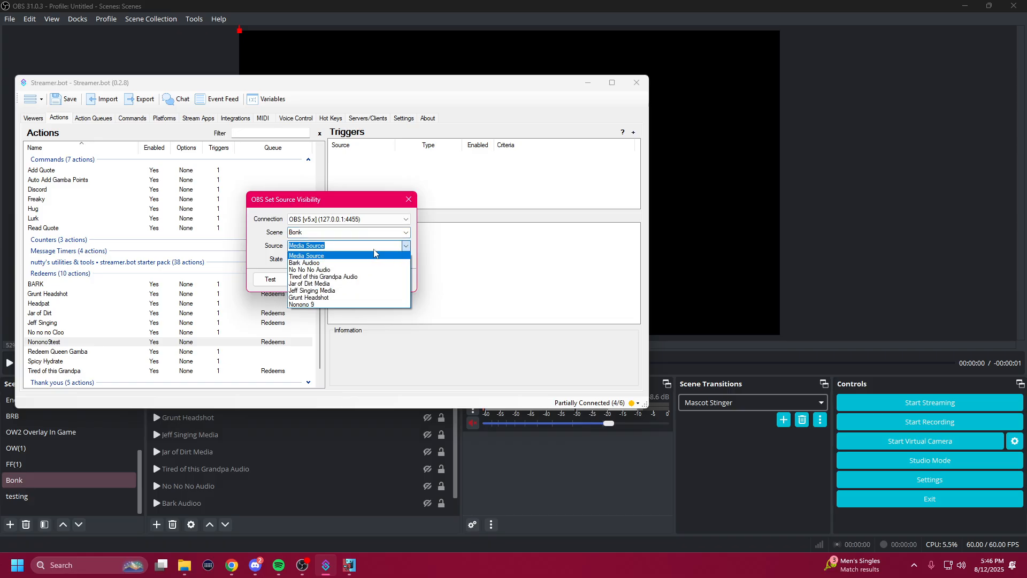
{"action": "left_click", "coordinate": [302, 304]}
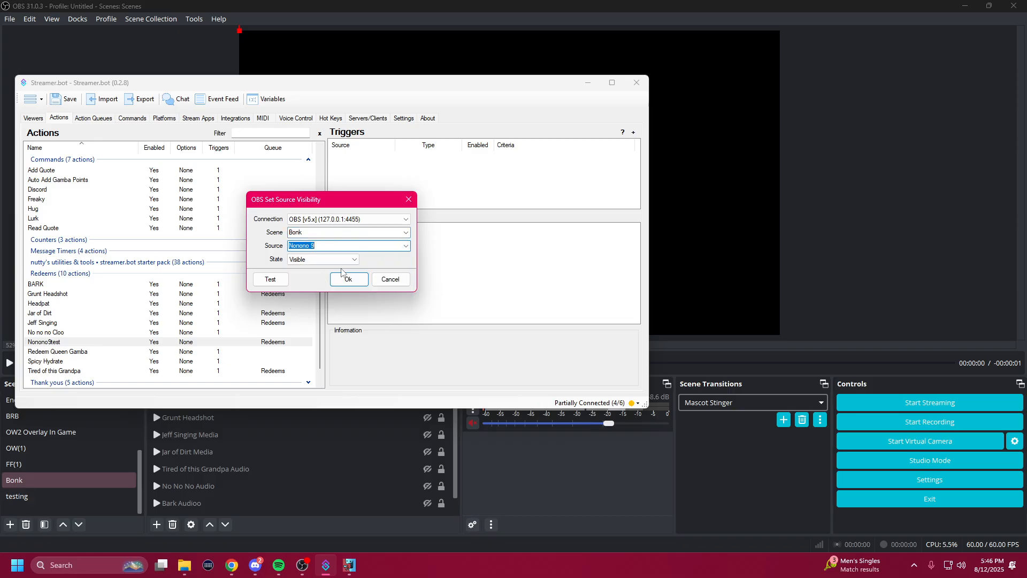
{"action": "left_click", "coordinate": [347, 259]}
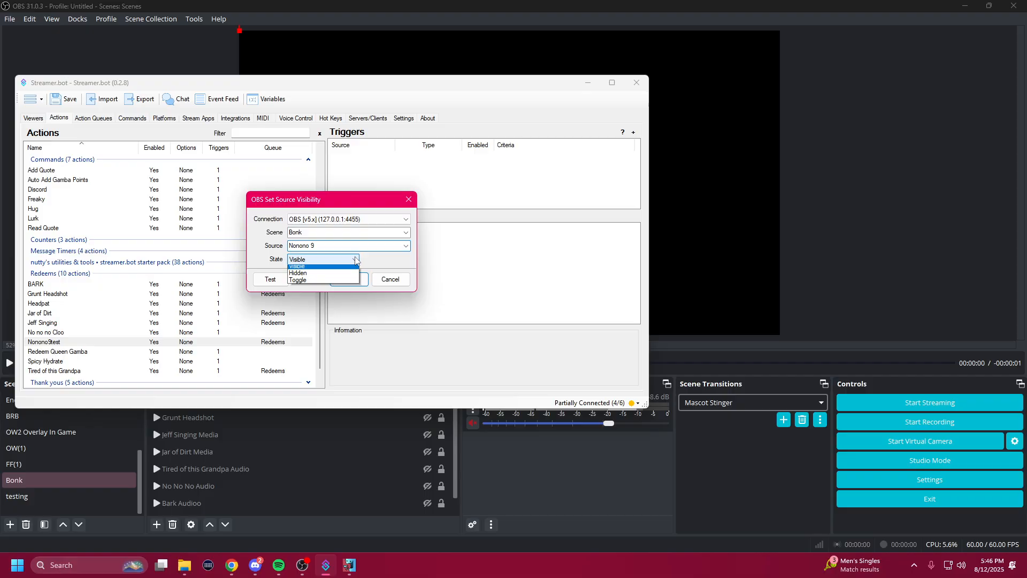
{"action": "left_click", "coordinate": [321, 270]}
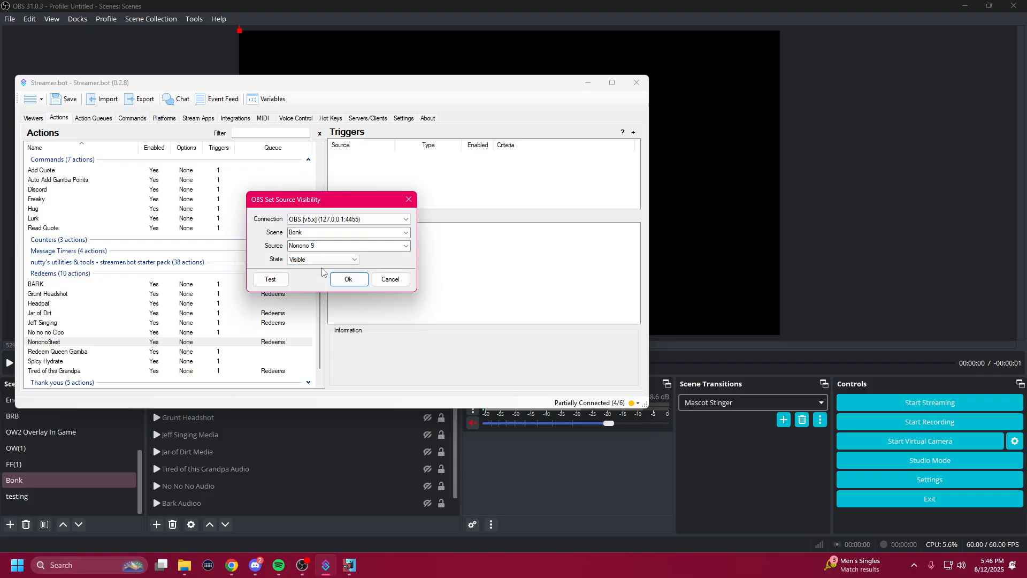
{"action": "left_click", "coordinate": [429, 422]}
{"action": "left_click", "coordinate": [349, 280]}
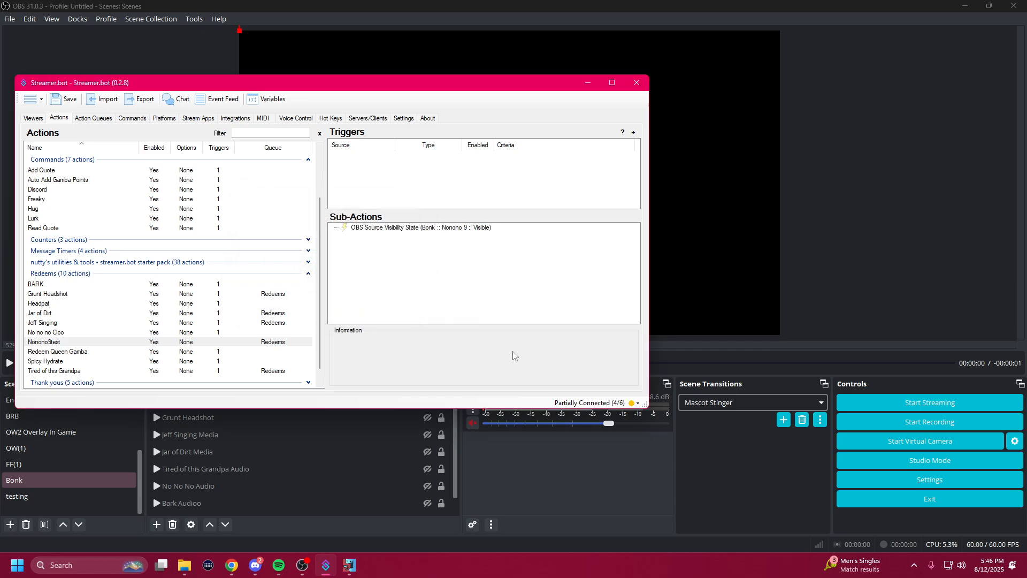
Create an OBS Set Media State sub-action using the OBS [v5.x] (127.0.0.1:4455) connection and the Bonk scene
{"action": "right_click", "coordinate": [413, 261]}
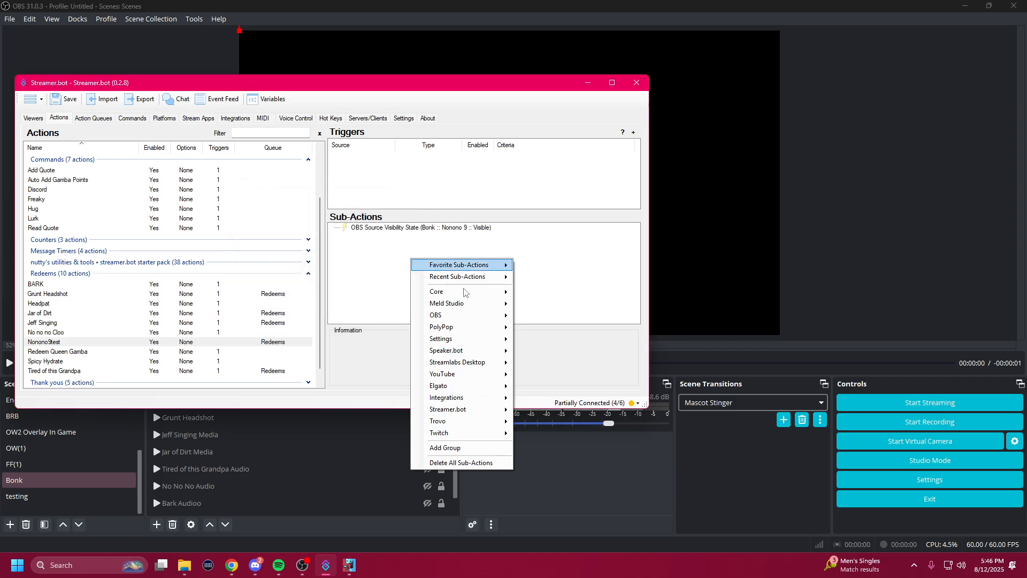
{"action": "mouse_move", "coordinate": [476, 316]}
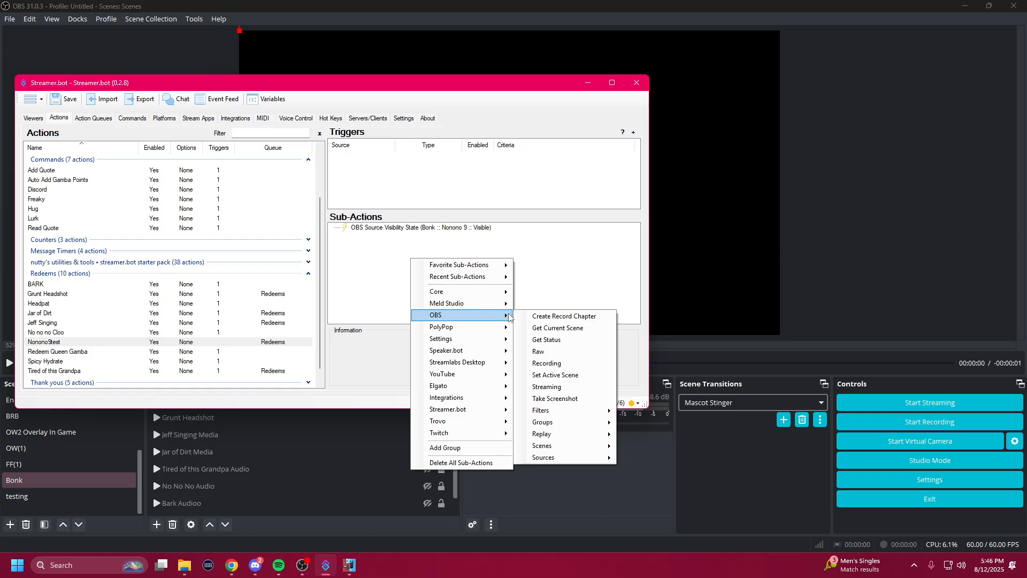
{"action": "mouse_move", "coordinate": [579, 429]}
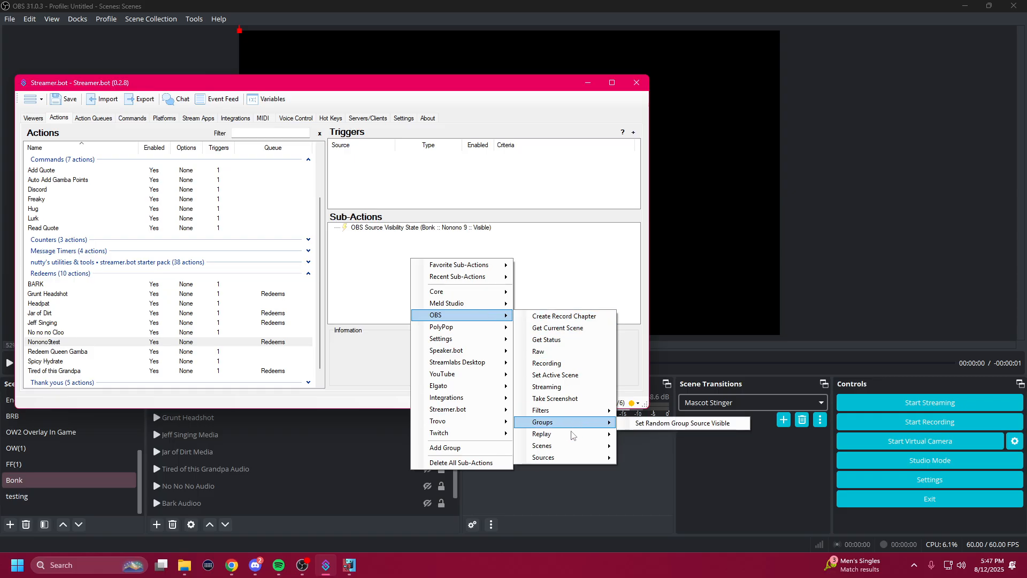
{"action": "mouse_move", "coordinate": [568, 459]}
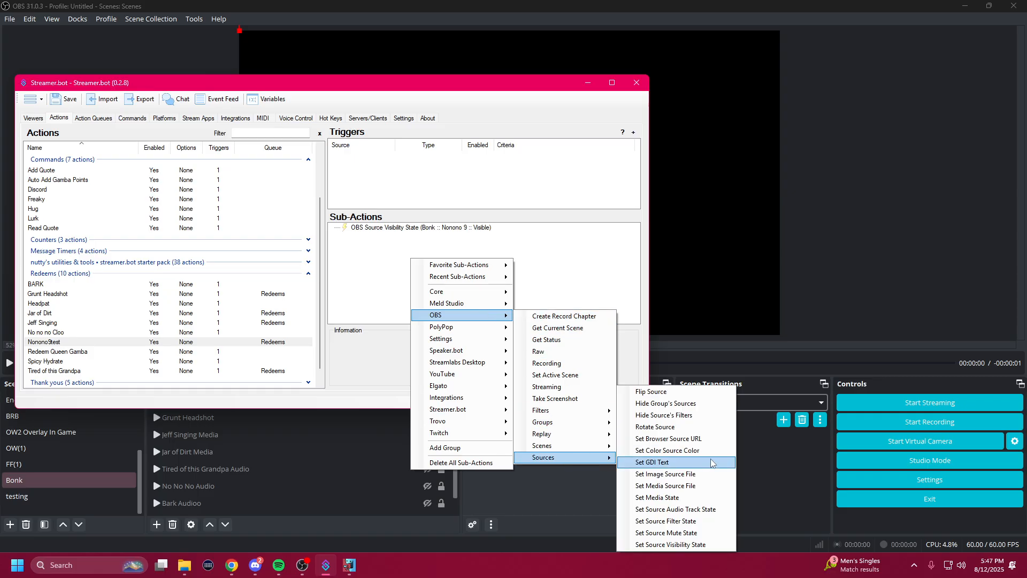
{"action": "left_click", "coordinate": [685, 499]}
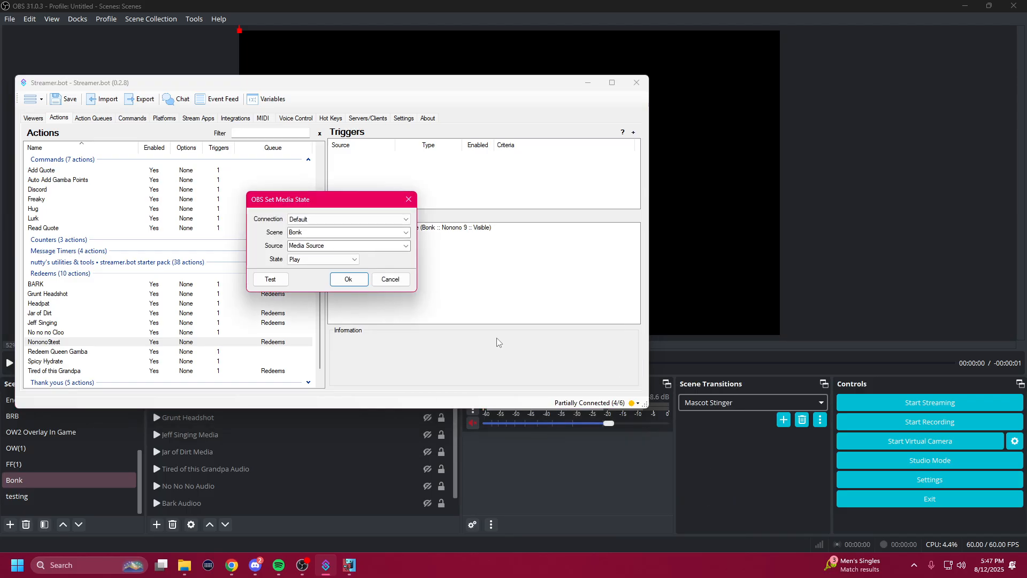
{"action": "left_click", "coordinate": [410, 220]}
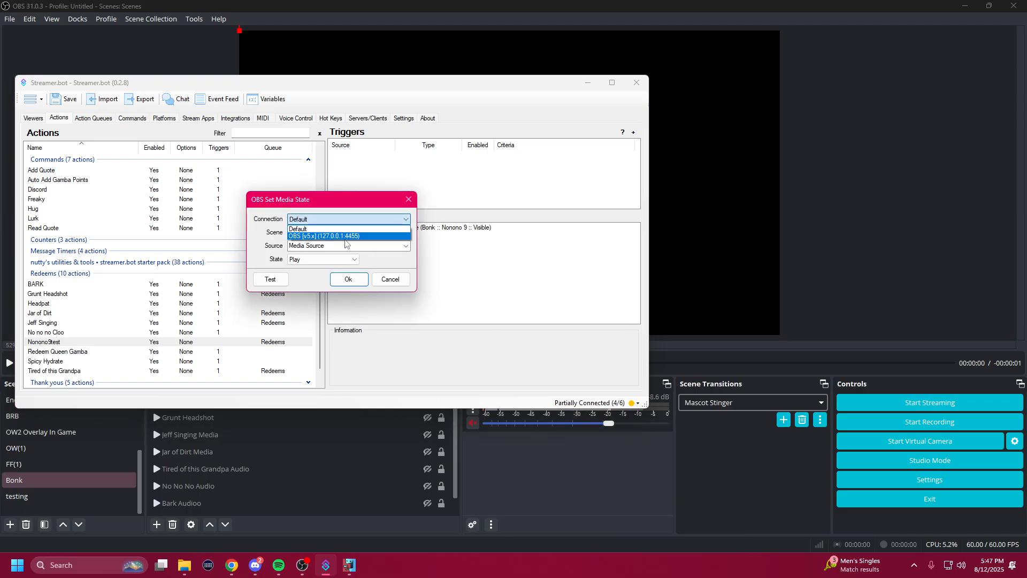
{"action": "left_click", "coordinate": [349, 235]}
{"action": "left_click", "coordinate": [406, 232]}
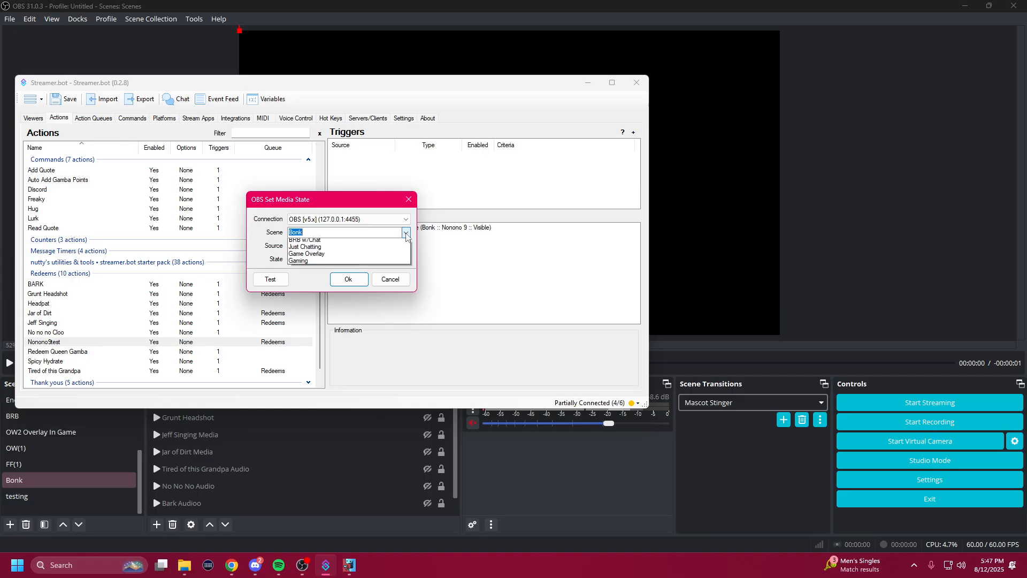
{"action": "left_click", "coordinate": [312, 253]}
Target the Nonono 9 source in the media state sub-action, set its state to Restart, and save it
{"action": "left_click", "coordinate": [406, 245]}
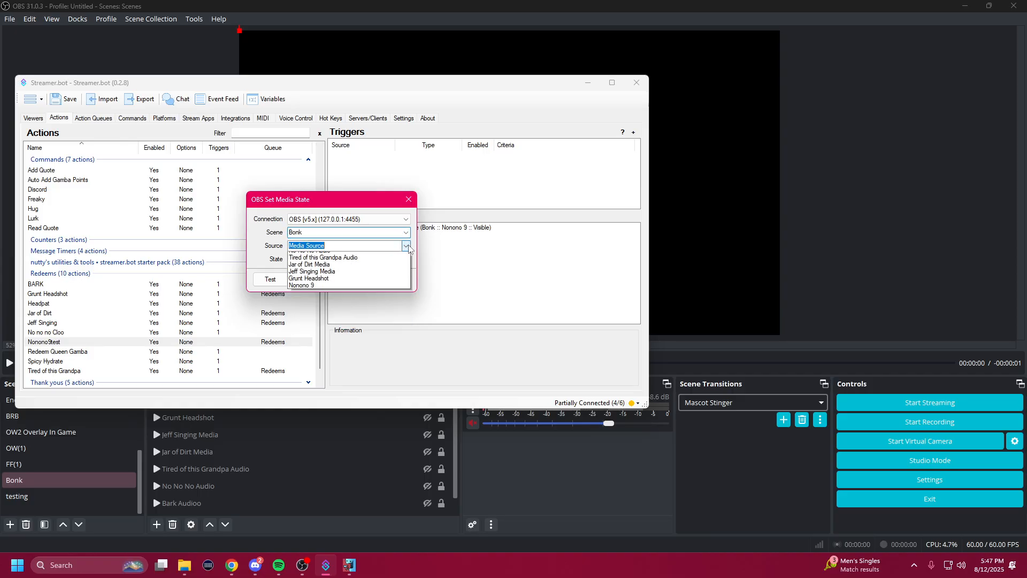
{"action": "left_click", "coordinate": [308, 305]}
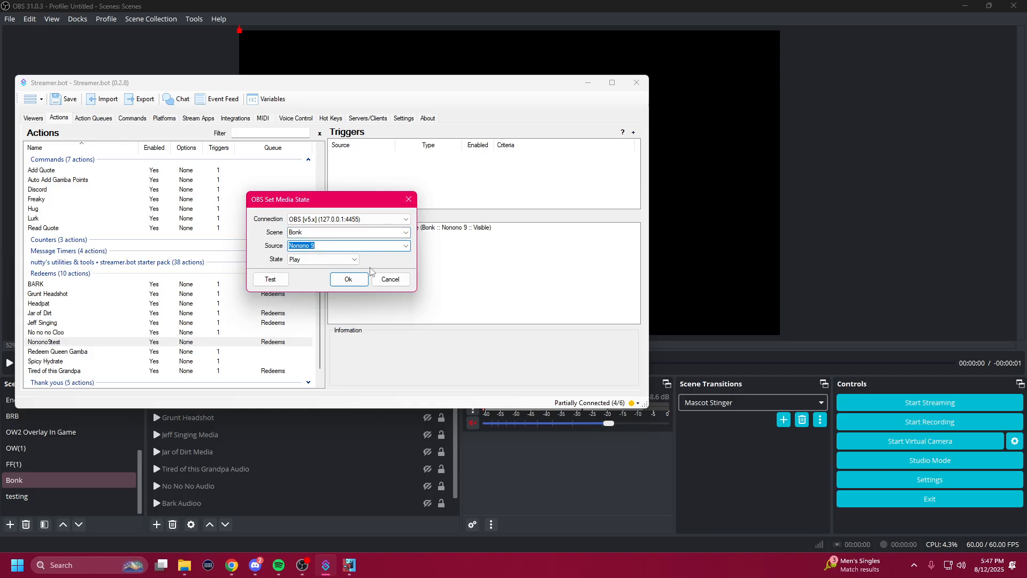
{"action": "left_click", "coordinate": [352, 260]}
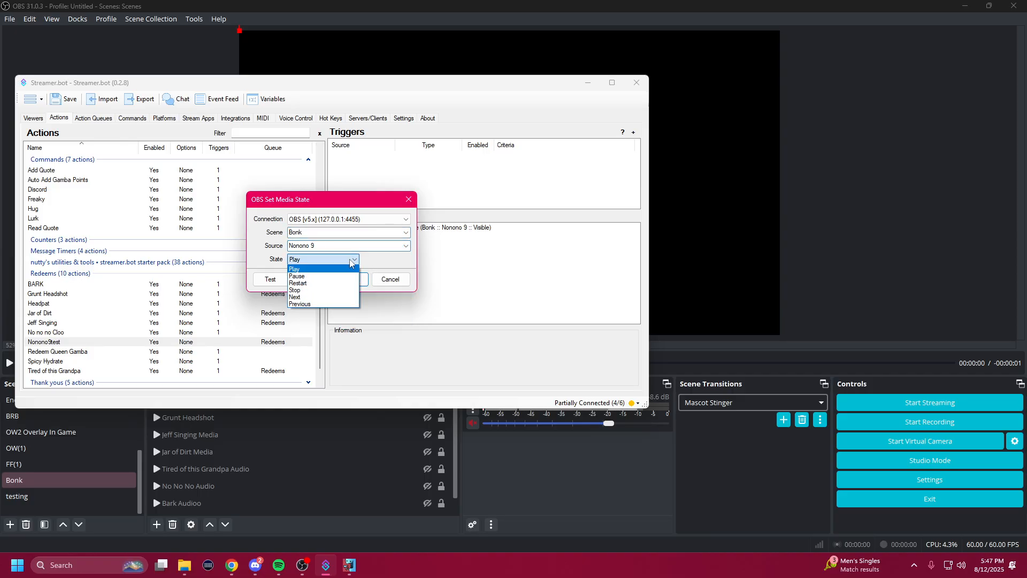
{"action": "left_click", "coordinate": [313, 283]}
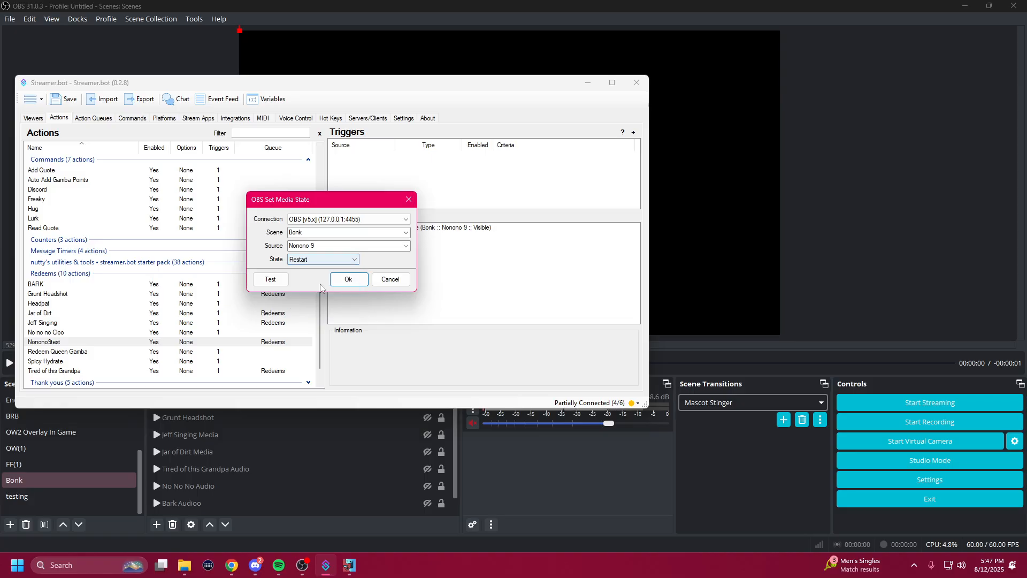
{"action": "left_click", "coordinate": [355, 283]}
Switch to OBS, make the Nonono 9 source visible and restart its playback as a test, and hide it again
{"action": "left_click", "coordinate": [832, 253]}
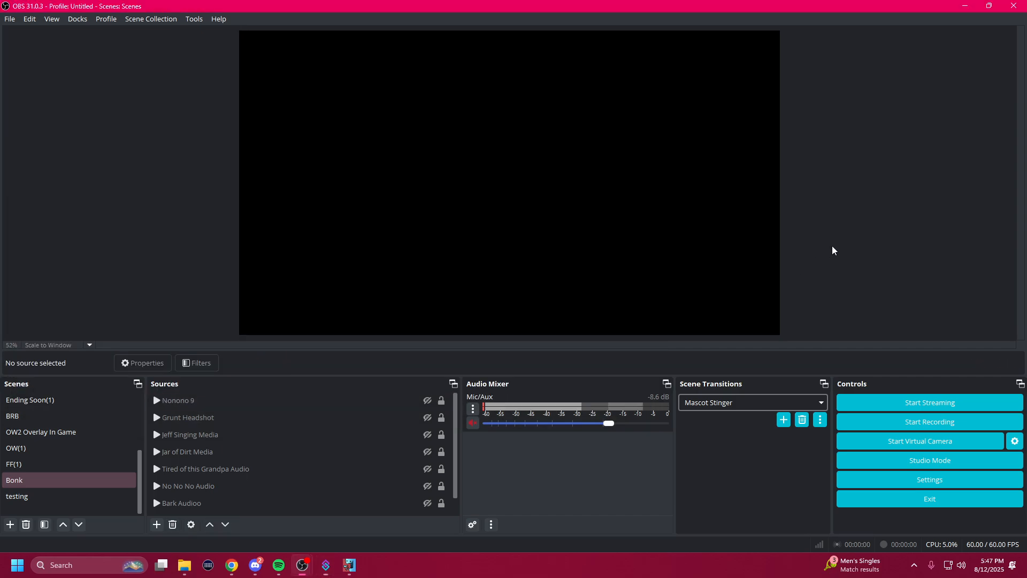
{"action": "left_click", "coordinate": [258, 397]}
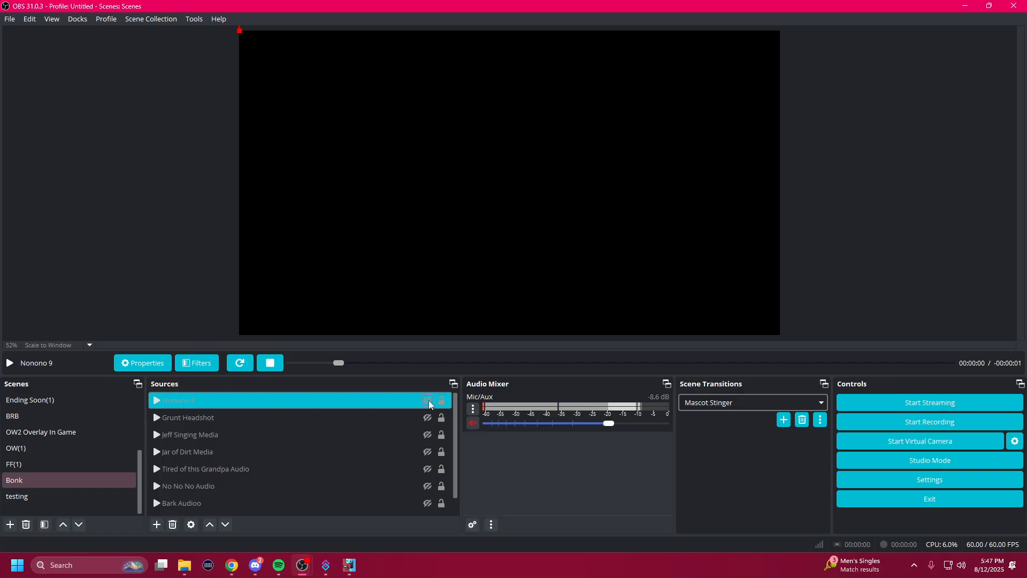
{"action": "left_click", "coordinate": [428, 401]}
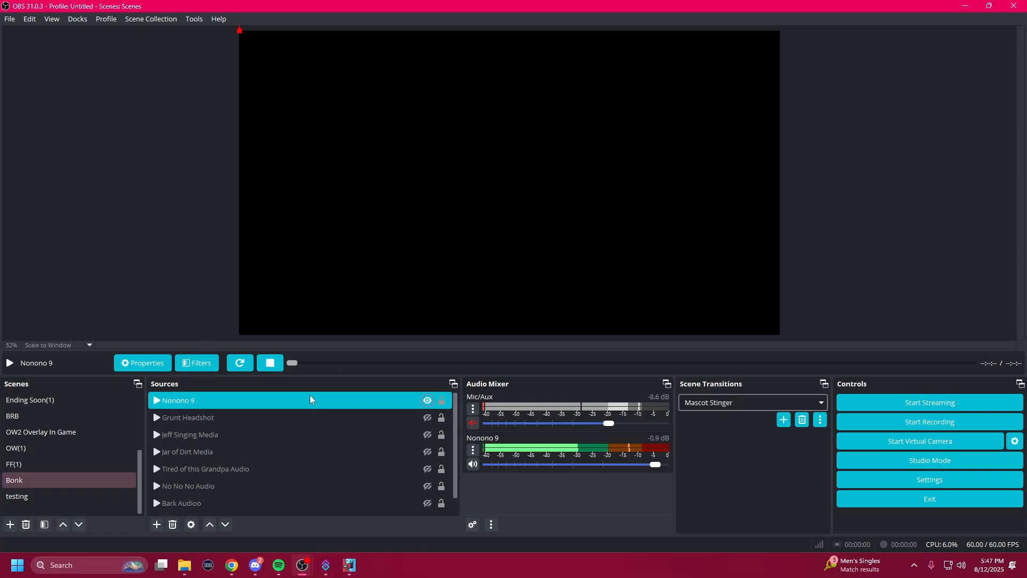
{"action": "left_click", "coordinate": [246, 363]}
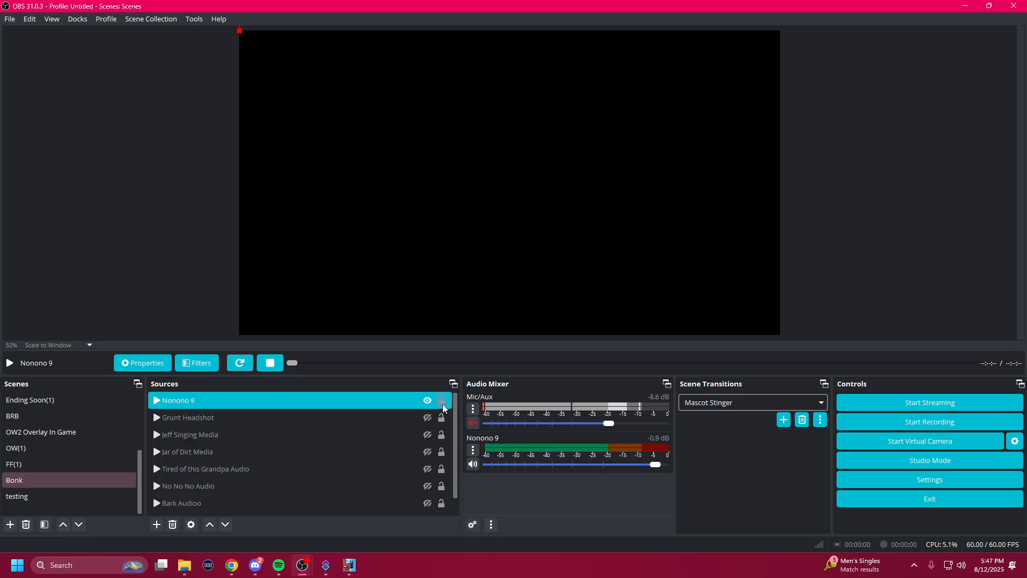
{"action": "left_click", "coordinate": [429, 402]}
Switch back to Streamer.bot and add a Delay sub-action of 2000 ms after the media restart
{"action": "left_click", "coordinate": [326, 565]}
{"action": "left_click", "coordinate": [491, 280]}
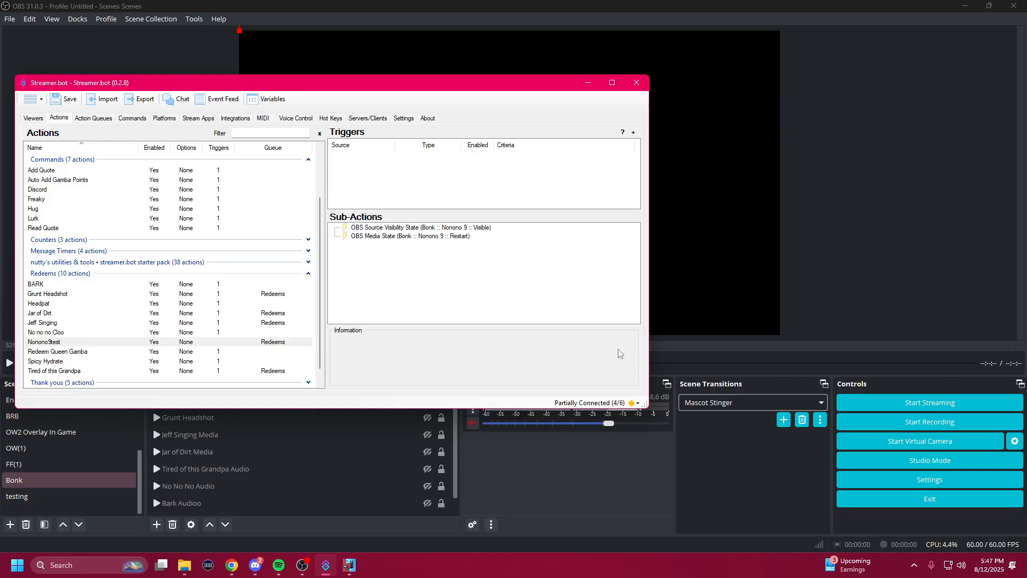
{"action": "right_click", "coordinate": [384, 260]}
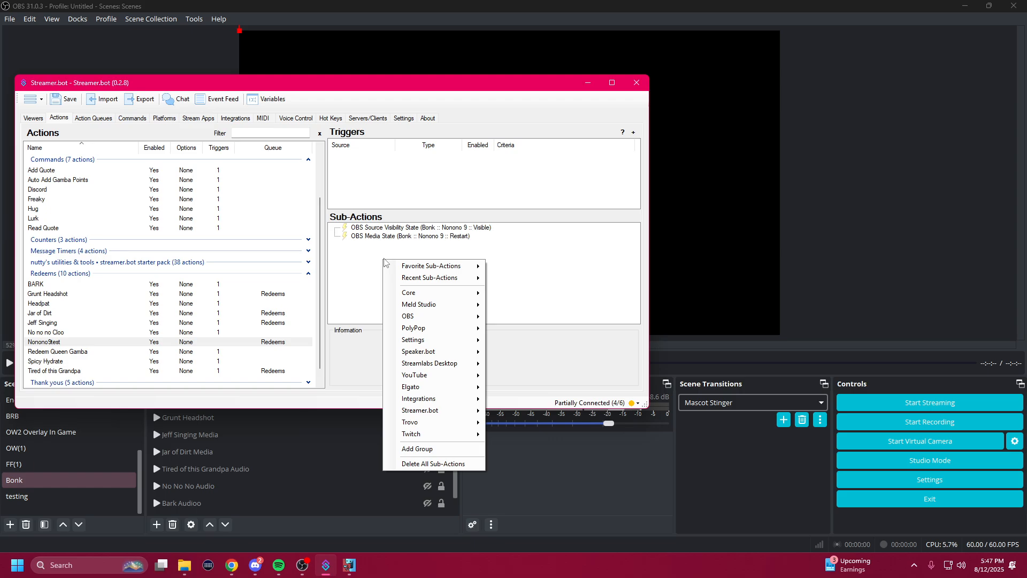
{"action": "mouse_move", "coordinate": [447, 292]}
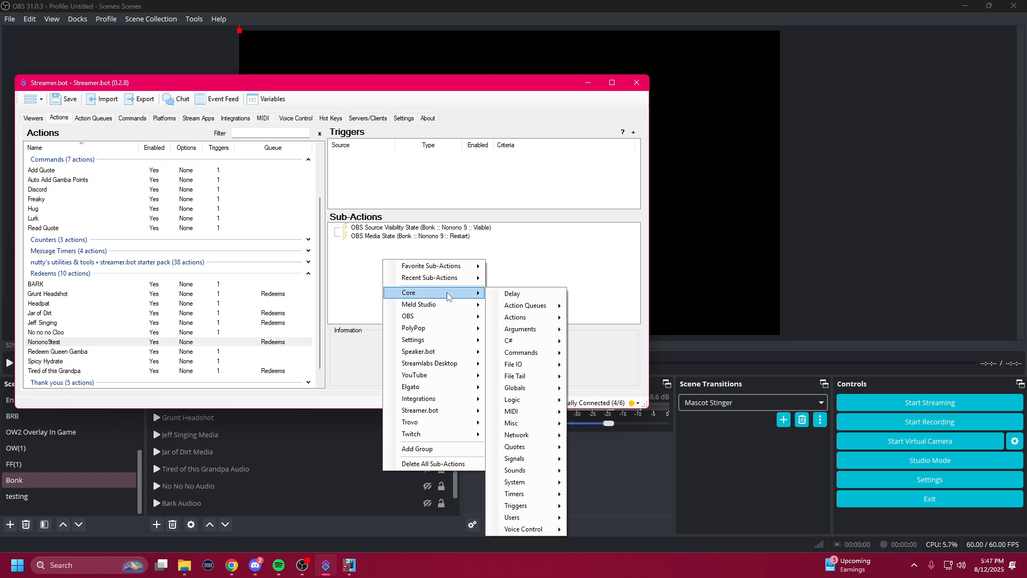
{"action": "left_click", "coordinate": [512, 293]}
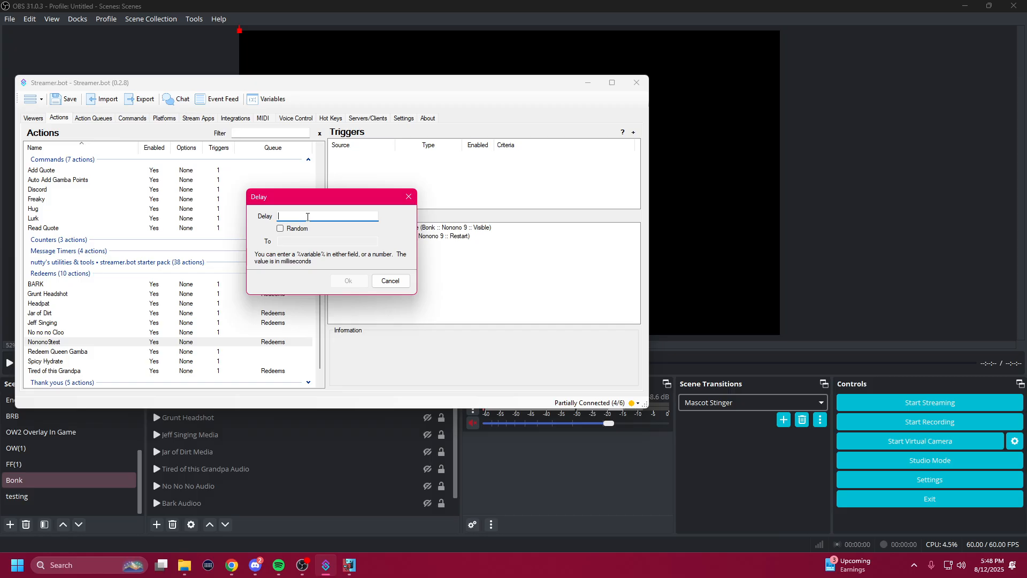
{"action": "type", "text": "2000"}
{"action": "left_click", "coordinate": [347, 280]}
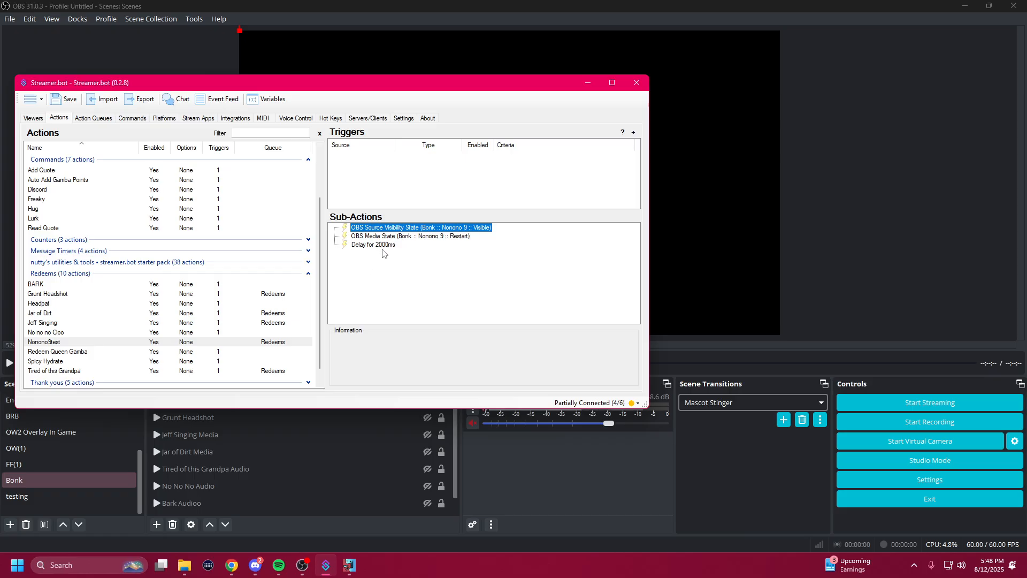
{"action": "left_click", "coordinate": [393, 262]}
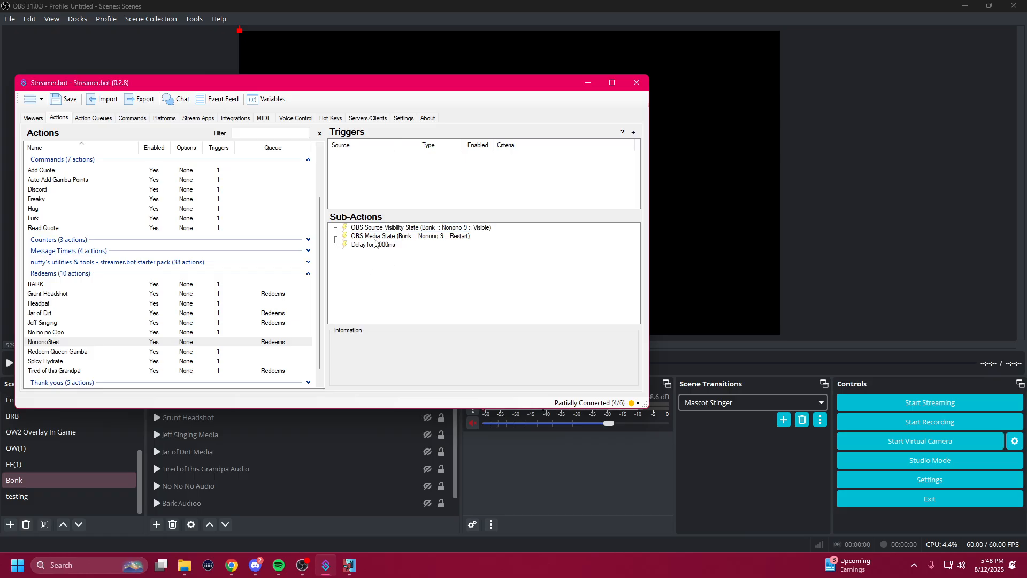
Create another OBS Set Source Visibility State sub-action using the OBS [v5.x] (127.0.0.1:4455) connection and the Bonk scene
{"action": "right_click", "coordinate": [389, 282]}
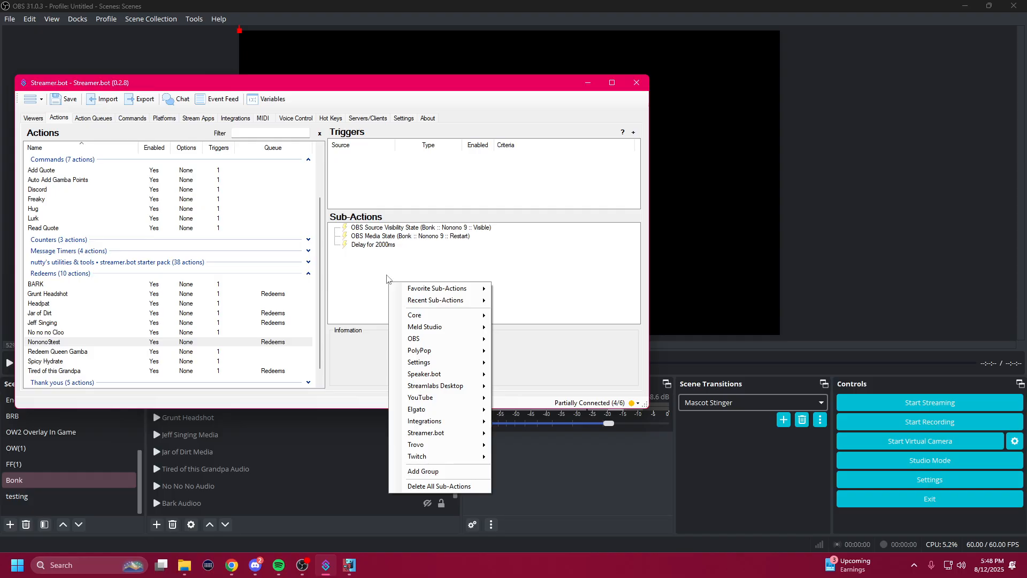
{"action": "mouse_move", "coordinate": [421, 290]}
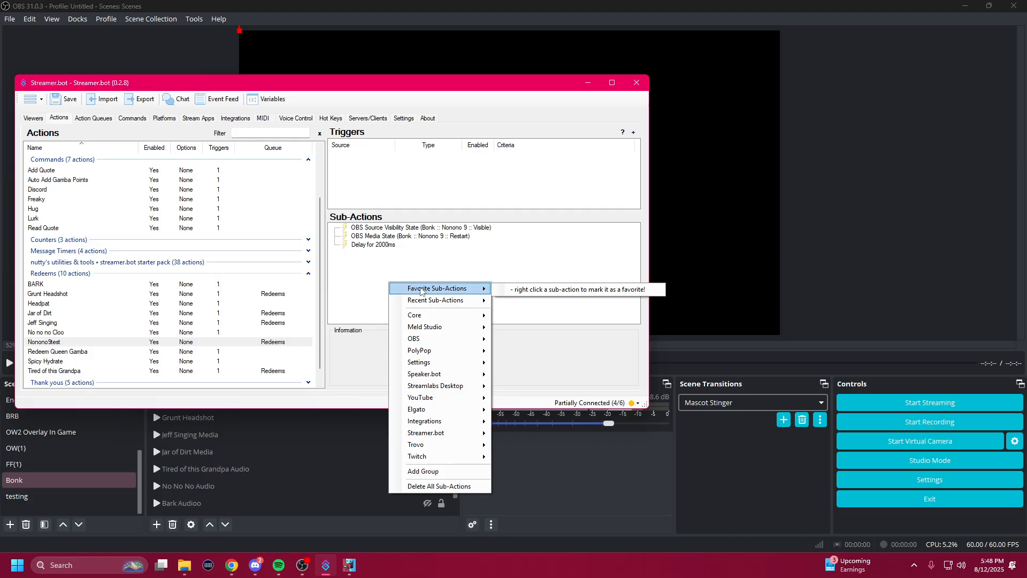
{"action": "mouse_move", "coordinate": [453, 343]}
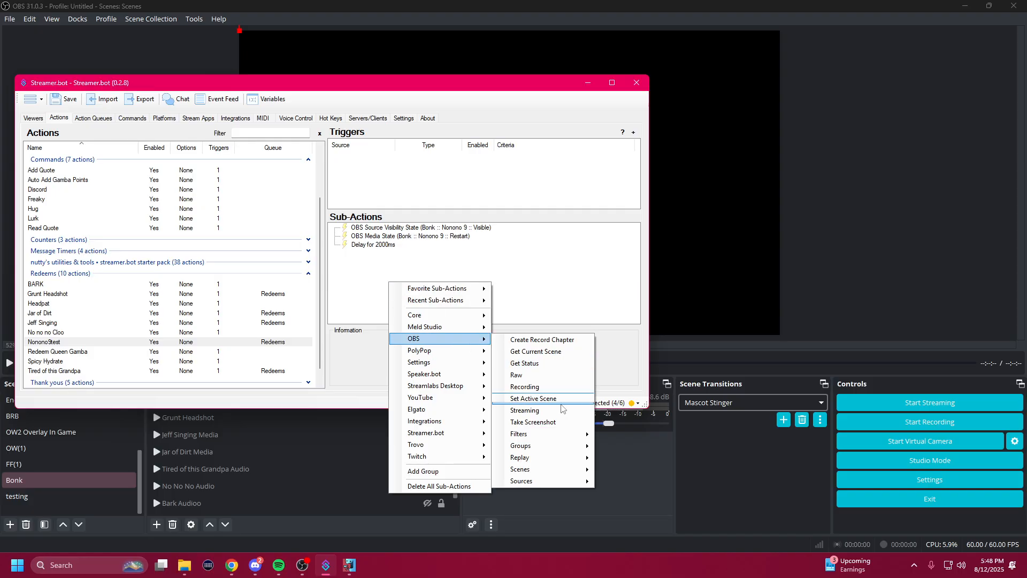
{"action": "mouse_move", "coordinate": [543, 484]}
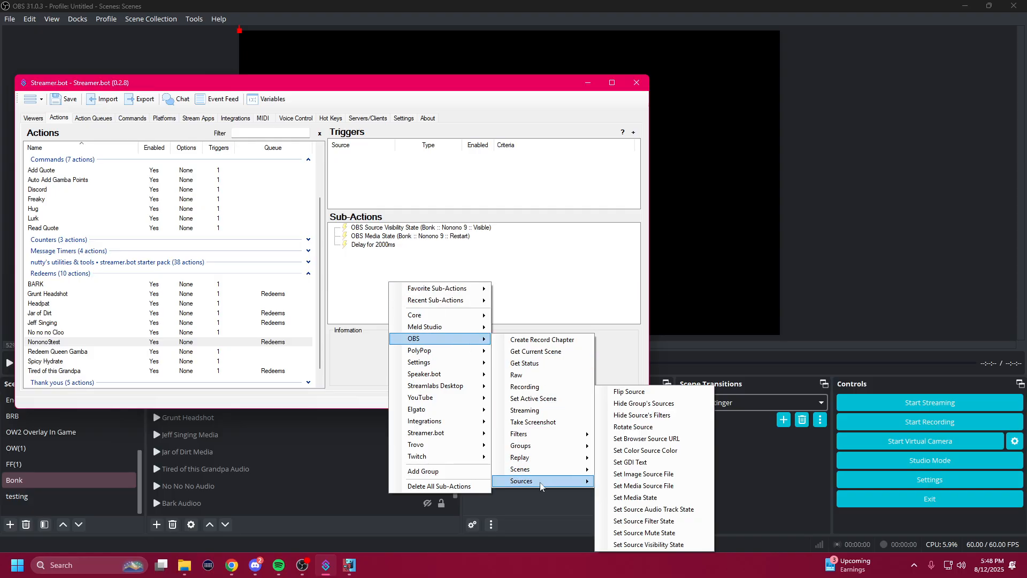
{"action": "left_click", "coordinate": [670, 546]}
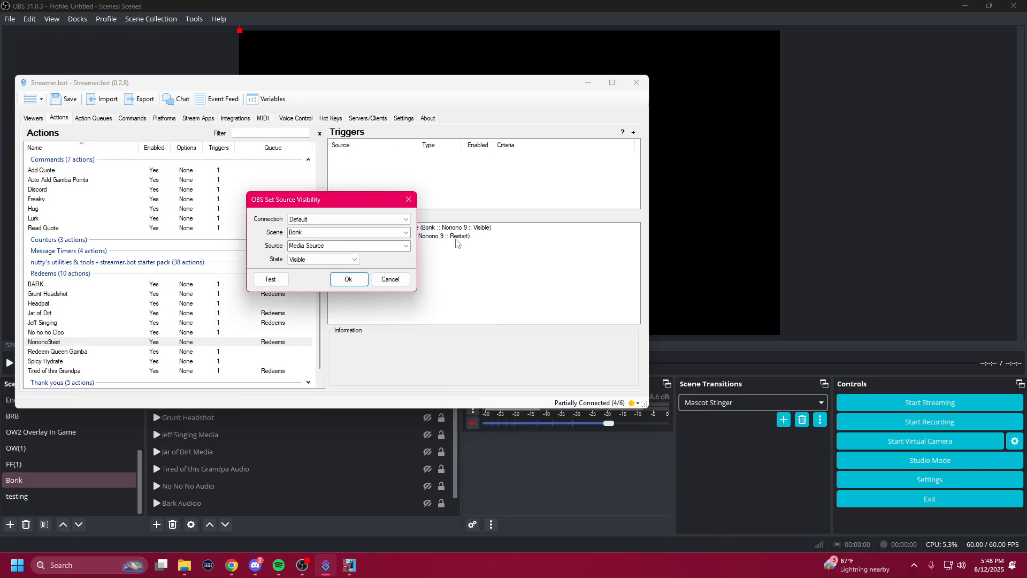
{"action": "left_click", "coordinate": [406, 221]}
{"action": "left_click", "coordinate": [394, 232]}
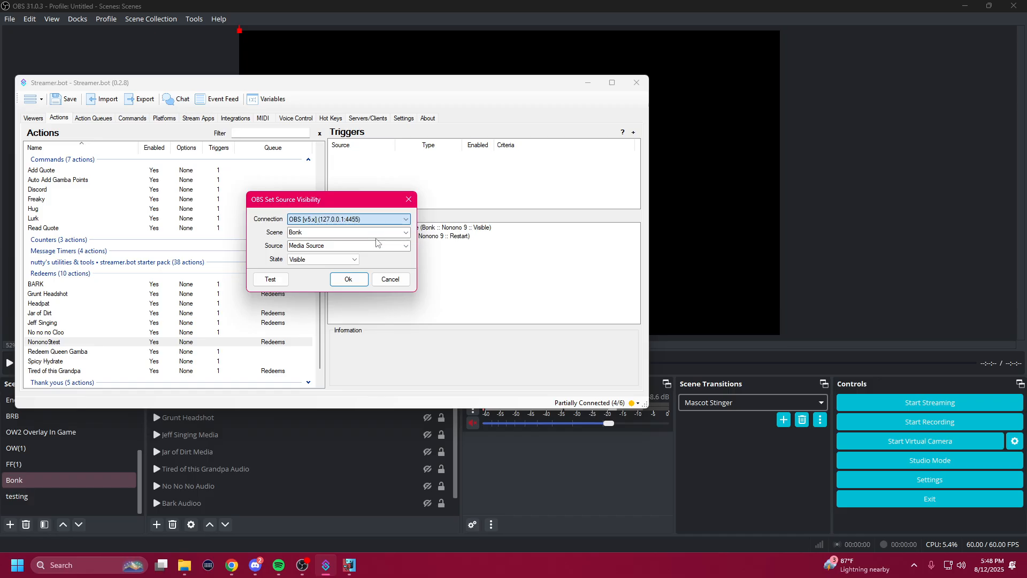
{"action": "left_click", "coordinate": [407, 233]}
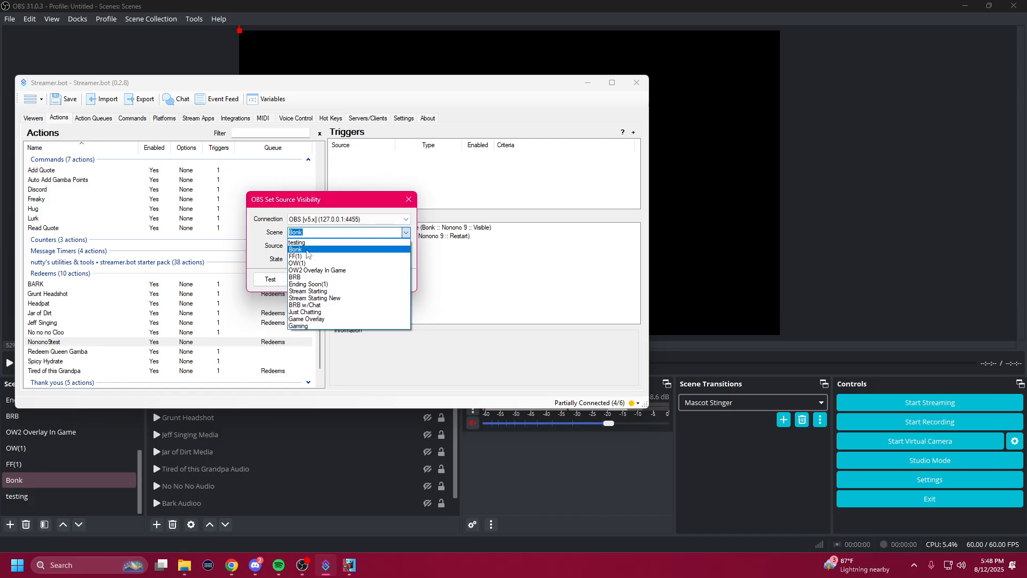
{"action": "left_click", "coordinate": [305, 250]}
Target the Nonono 9 source in the visibility sub-action, set its state to Hidden, and save it
{"action": "left_click", "coordinate": [406, 246]}
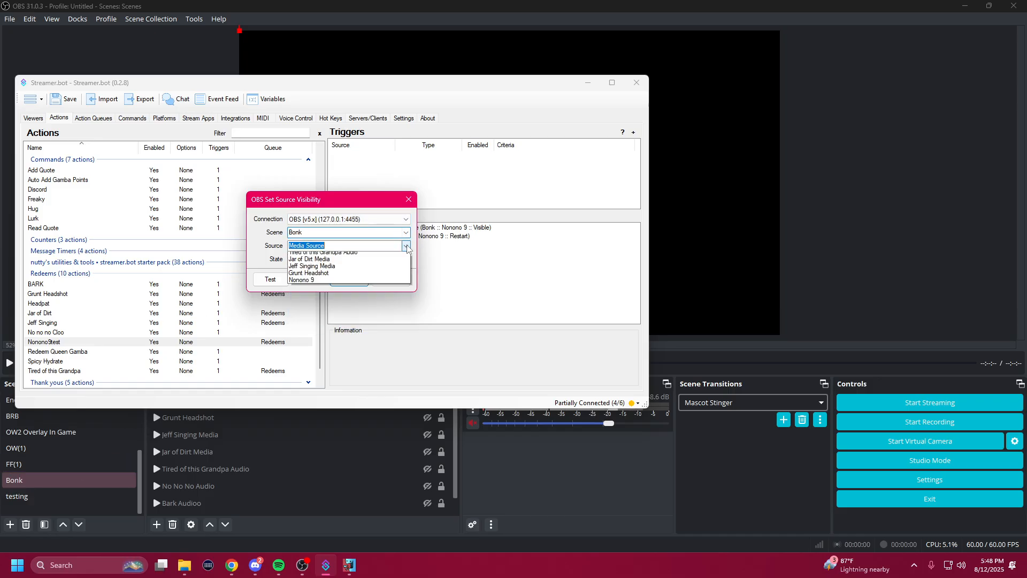
{"action": "left_click", "coordinate": [308, 304]}
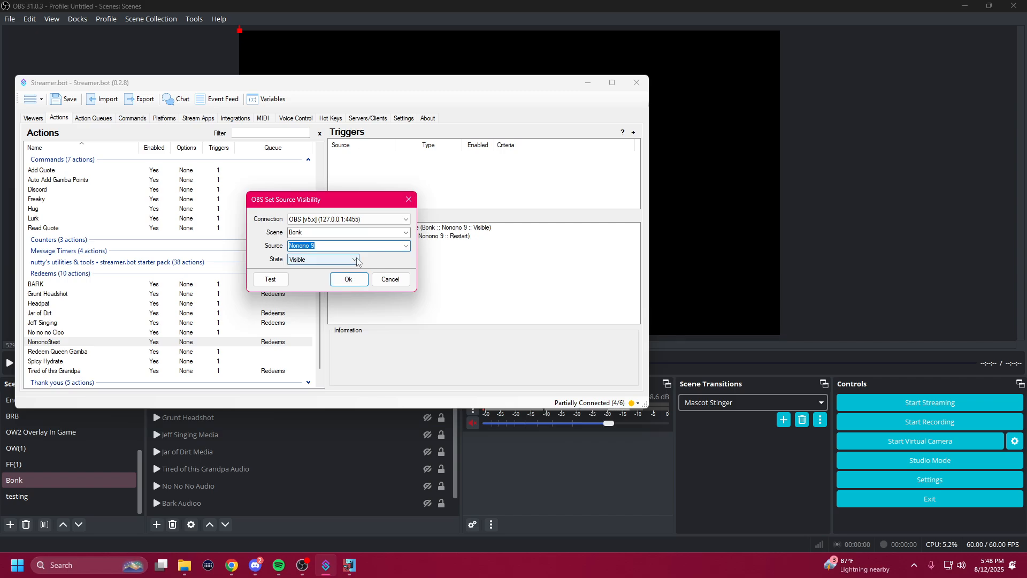
{"action": "left_click", "coordinate": [349, 260]}
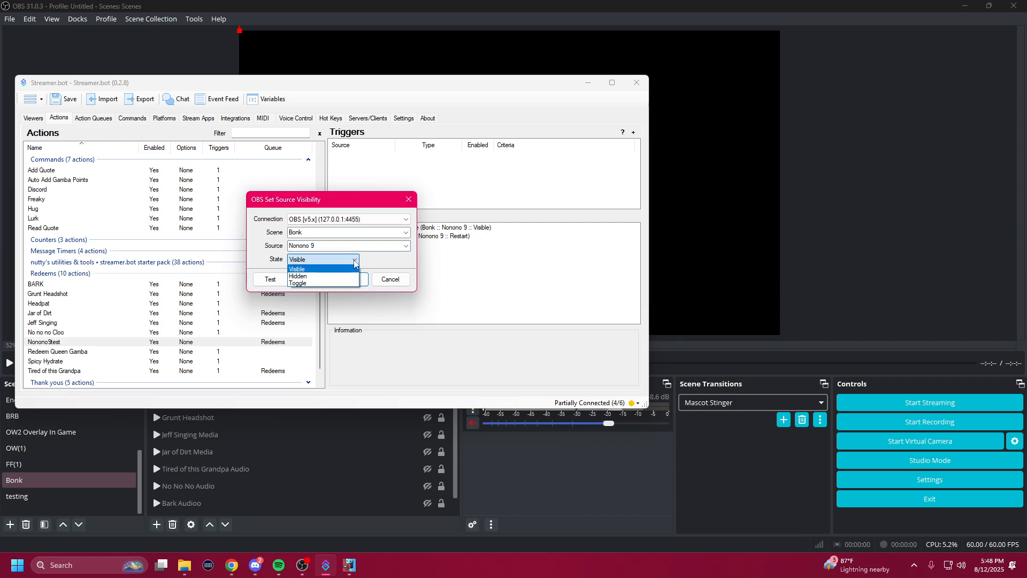
{"action": "left_click", "coordinate": [313, 276]}
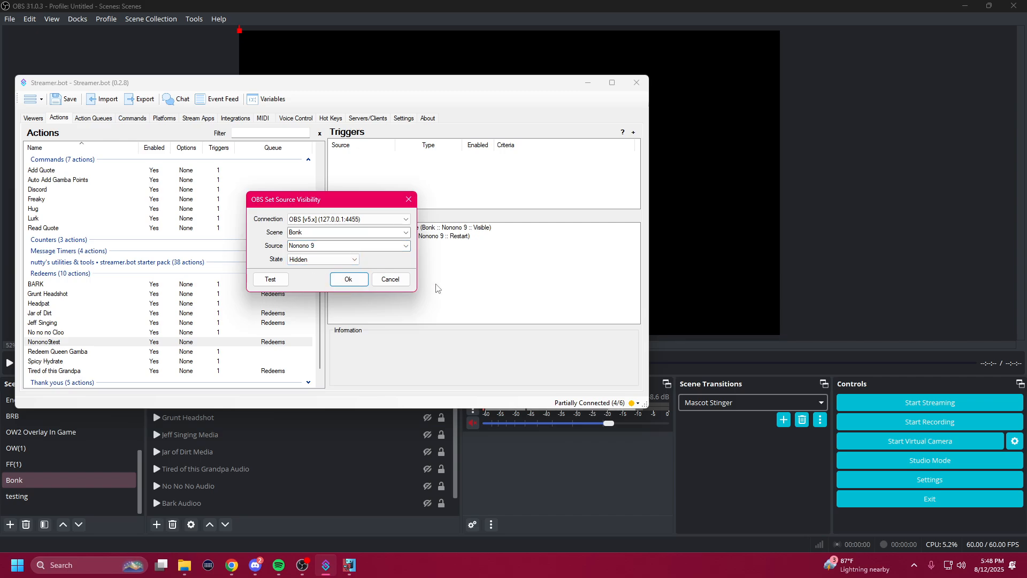
{"action": "left_click", "coordinate": [362, 278]}
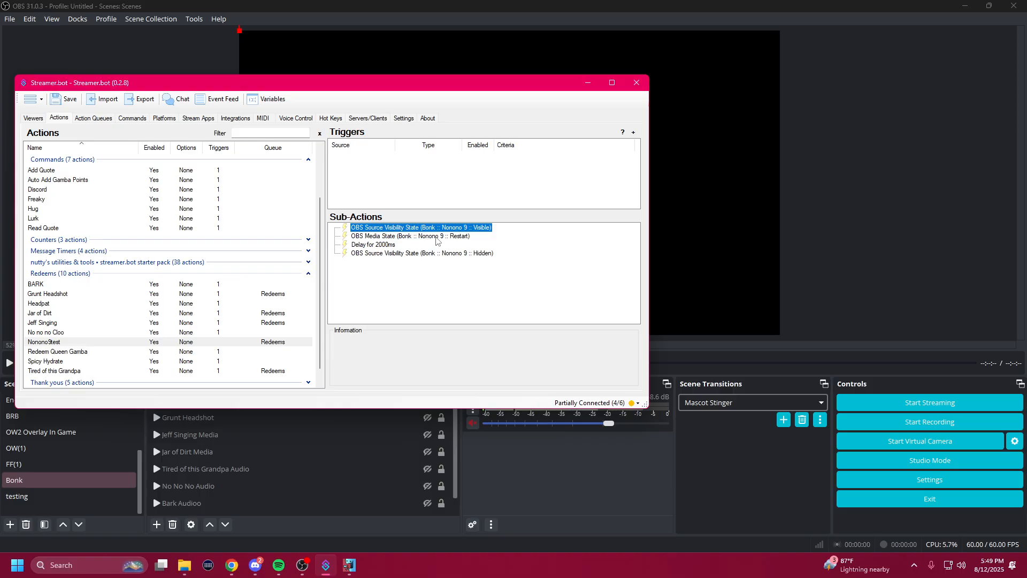
Start a Twitch Reward Redemption trigger for the Nonono9test action and review the channel rewards it can use
{"action": "left_click", "coordinate": [404, 180]}
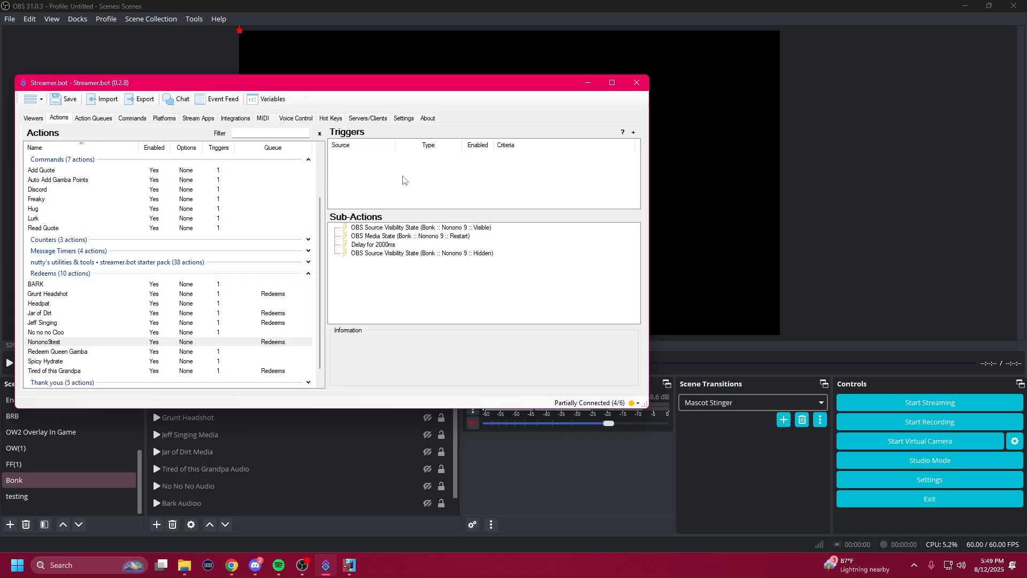
{"action": "right_click", "coordinate": [396, 165]}
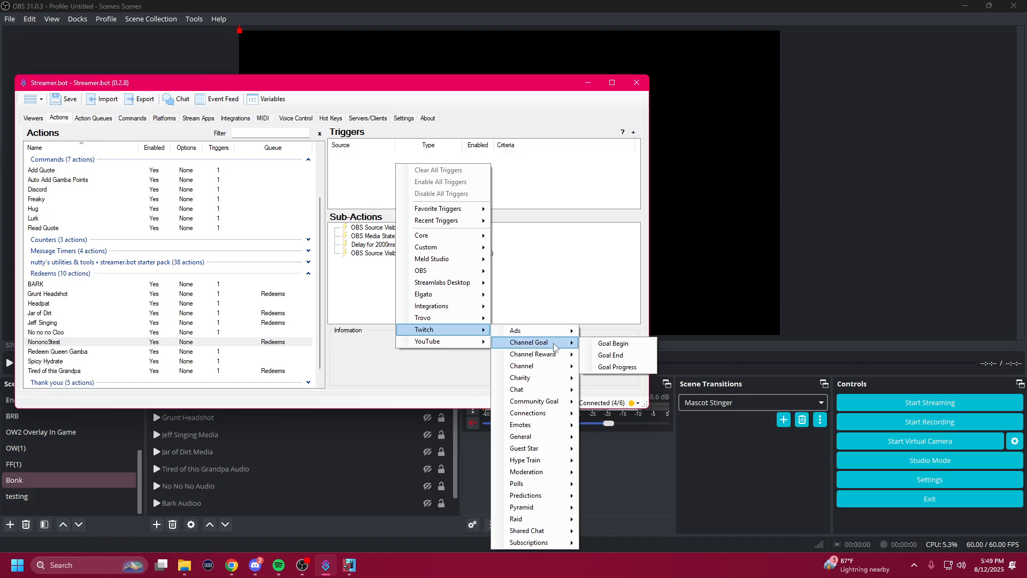
{"action": "mouse_move", "coordinate": [560, 360]}
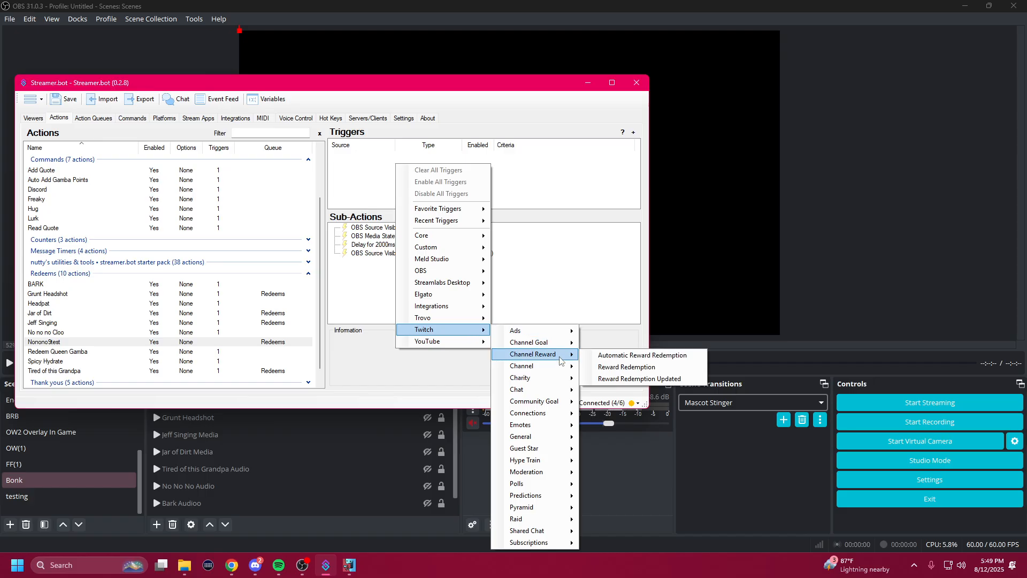
{"action": "left_click", "coordinate": [638, 368]}
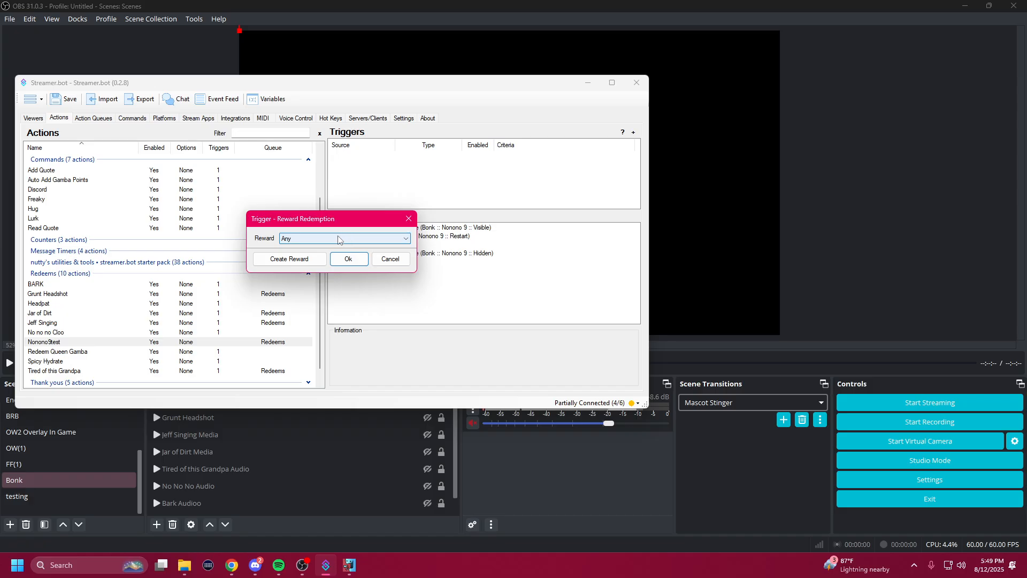
{"action": "left_click", "coordinate": [338, 240]}
{"action": "left_click", "coordinate": [329, 239]}
{"action": "left_click", "coordinate": [305, 243]}
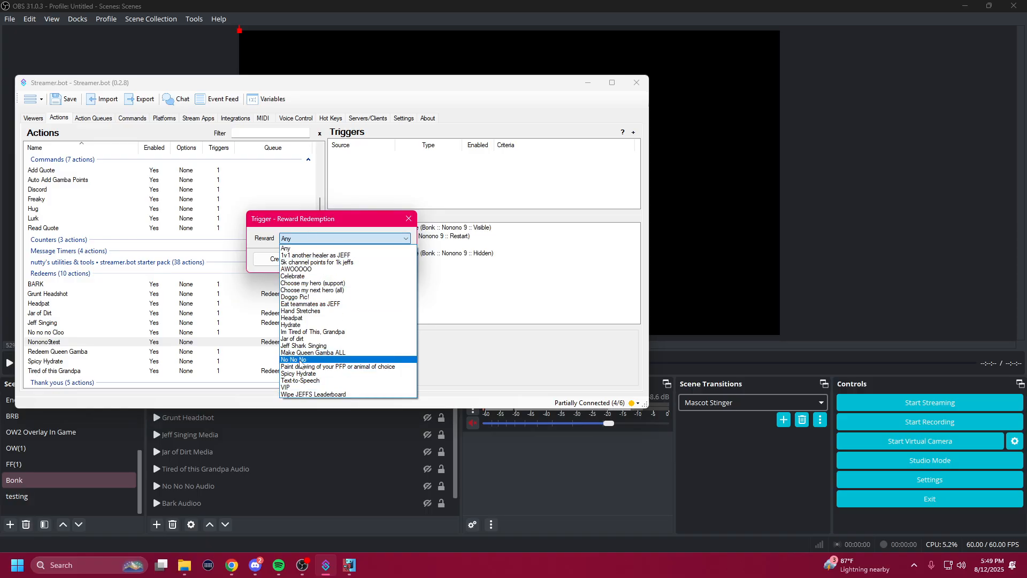
{"action": "left_click", "coordinate": [262, 241]}
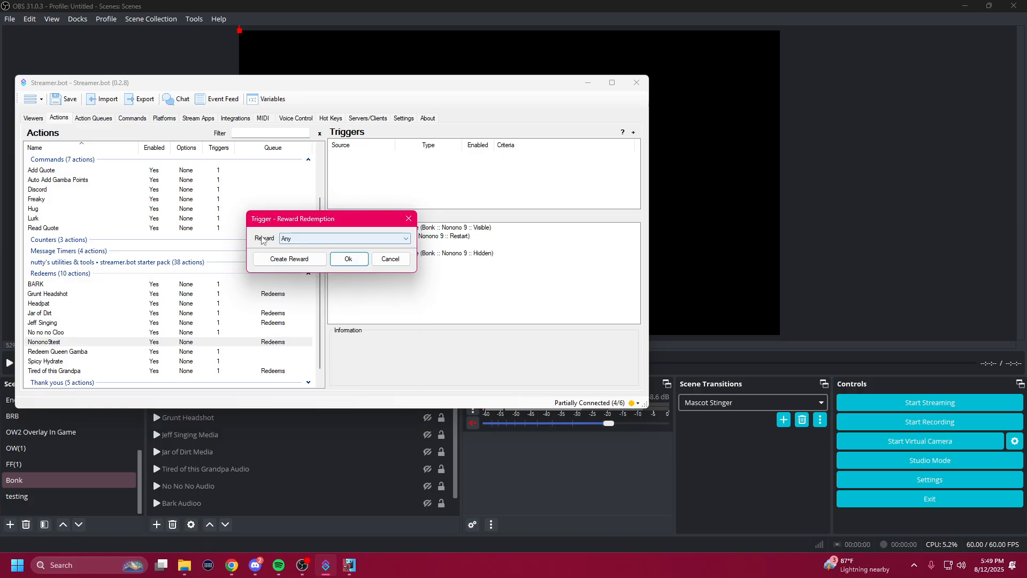
Examine the title, cost, usage limit and cooldown settings for creating a new channel reward, and cancel the reward and its trigger
{"action": "left_click", "coordinate": [285, 261]}
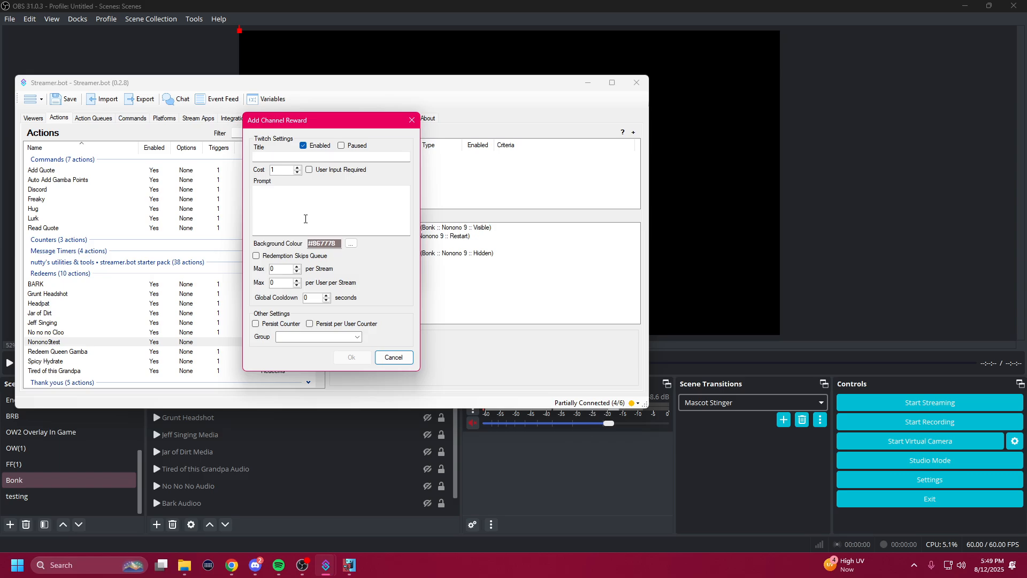
{"action": "left_click", "coordinate": [260, 159]}
{"action": "key", "text": "Tab"}
{"action": "left_click", "coordinate": [281, 269]}
{"action": "left_click", "coordinate": [280, 285]}
{"action": "left_click_drag", "start_coordinate": [315, 298], "coordinate": [278, 298]}
{"action": "left_click", "coordinate": [393, 358]}
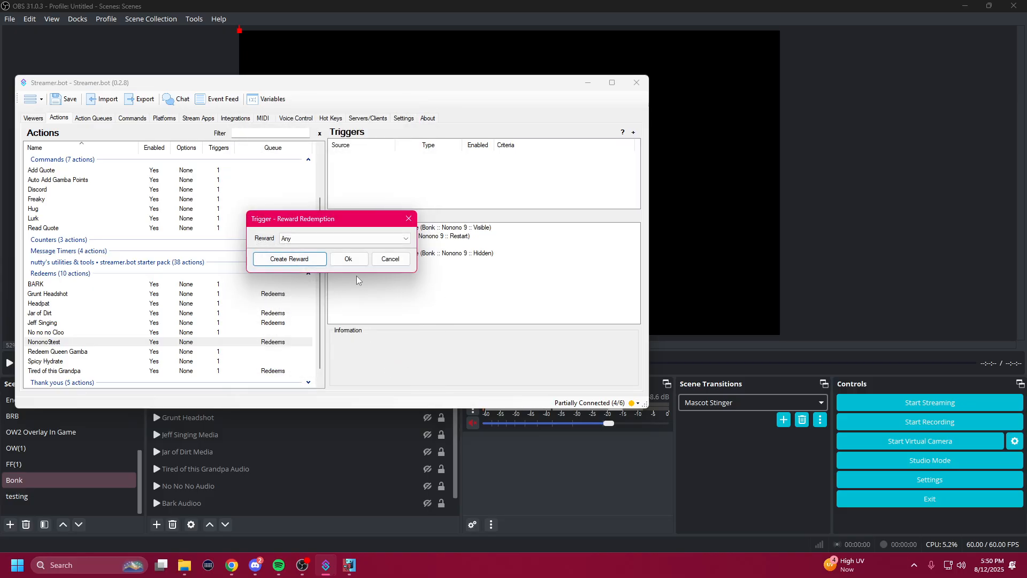
{"action": "left_click", "coordinate": [391, 259]}
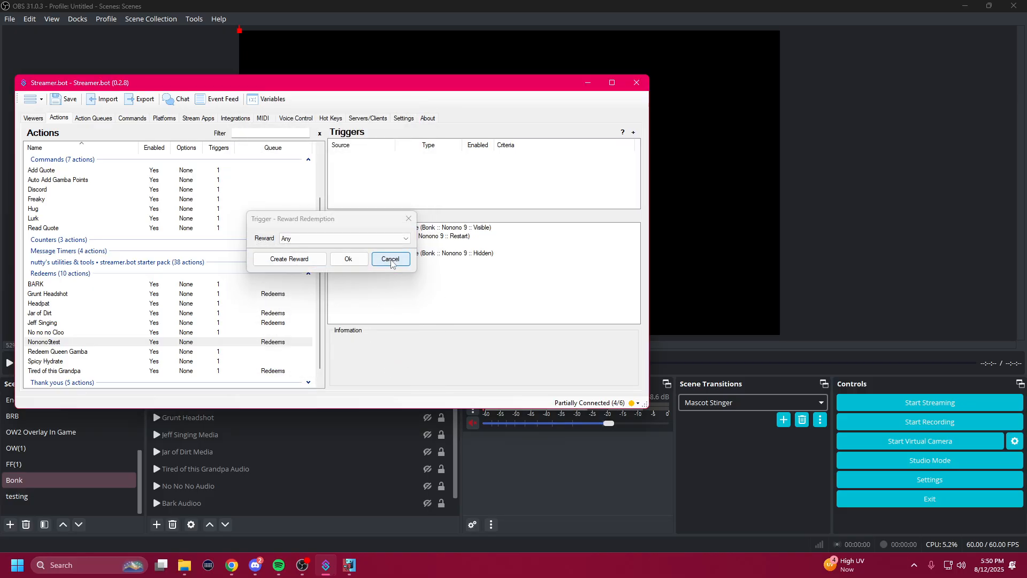
{"action": "left_click", "coordinate": [134, 118]}
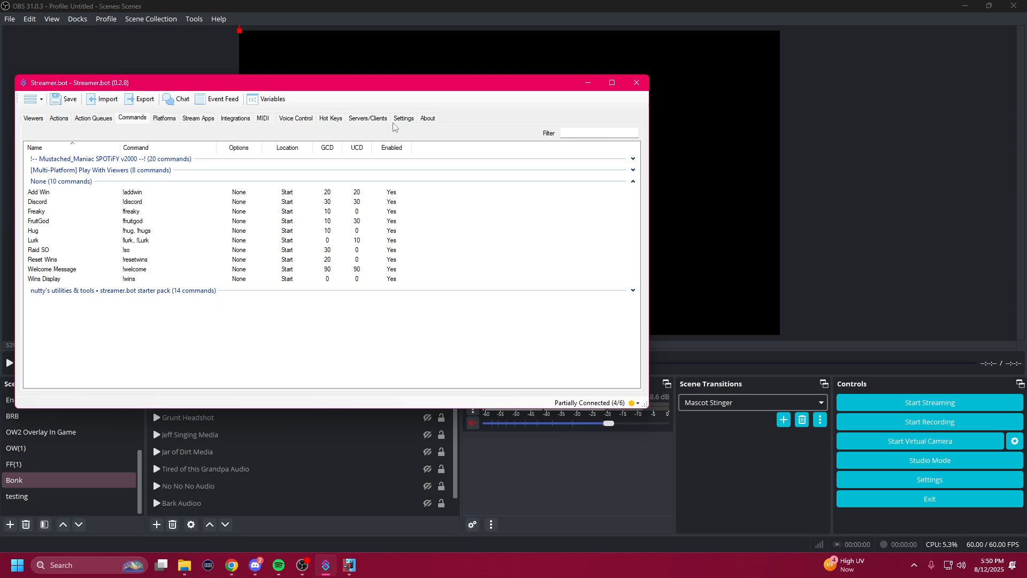
{"action": "left_click", "coordinate": [60, 120]}
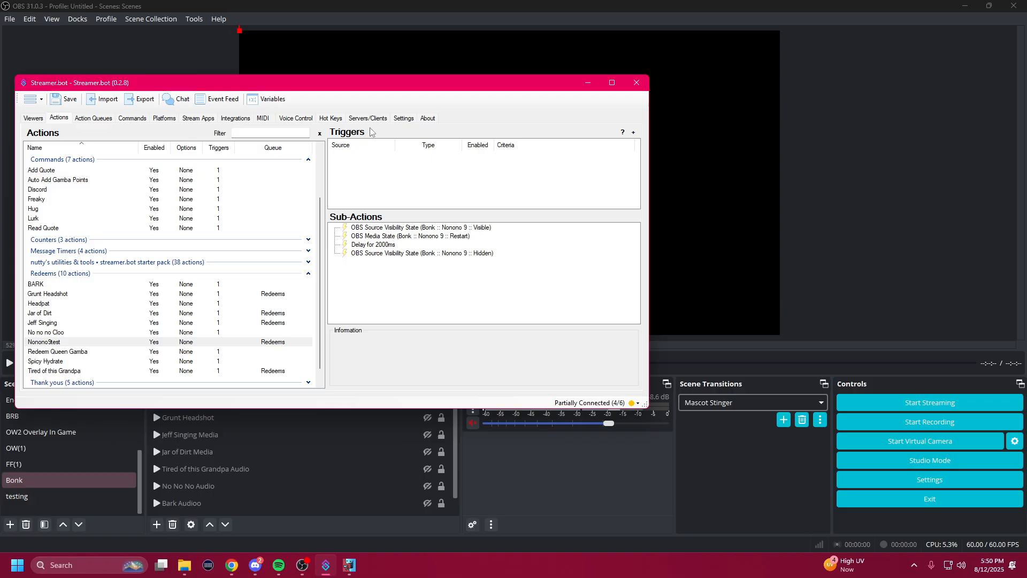
{"action": "left_click", "coordinate": [198, 119]}
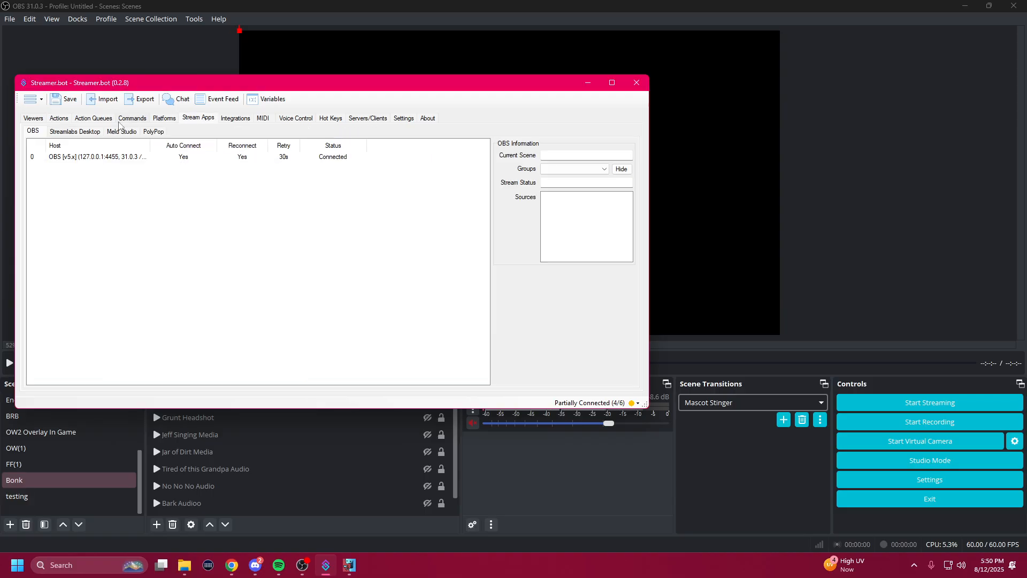
{"action": "left_click", "coordinate": [59, 118]}
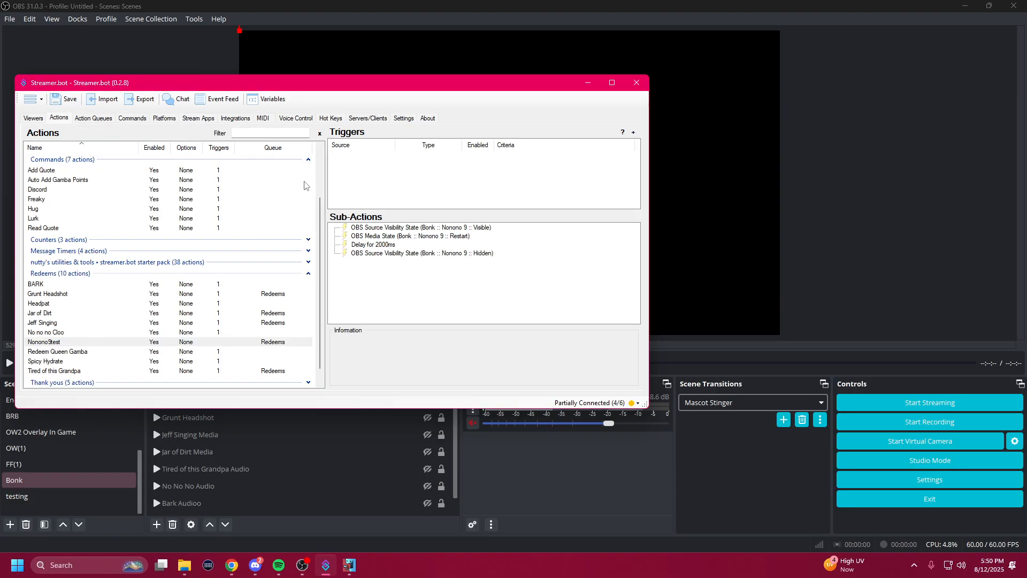
Start a Core Command Triggered trigger for the Nonono9test action and check the existing commands it can use
{"action": "right_click", "coordinate": [365, 172]}
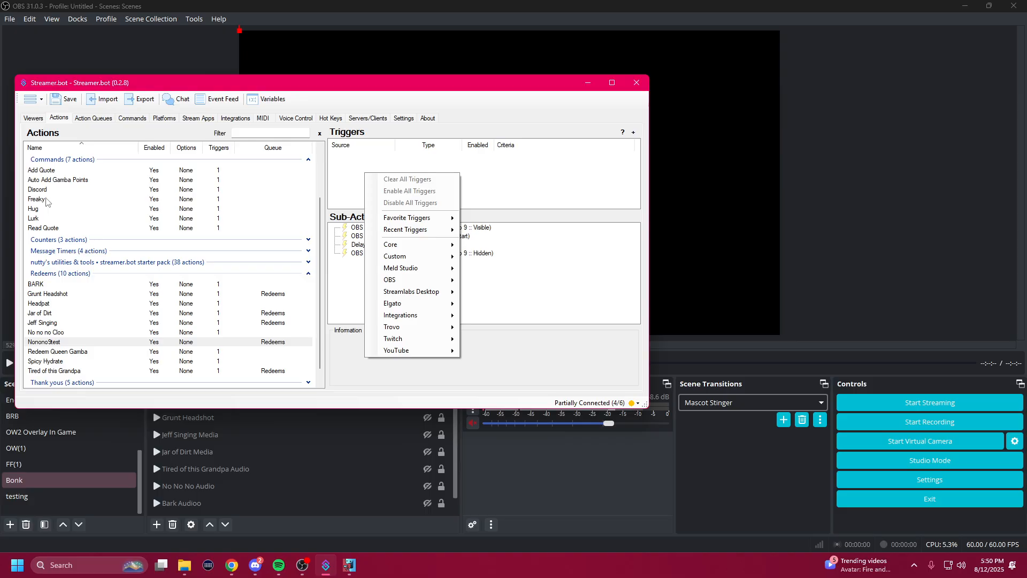
{"action": "mouse_move", "coordinate": [431, 256]}
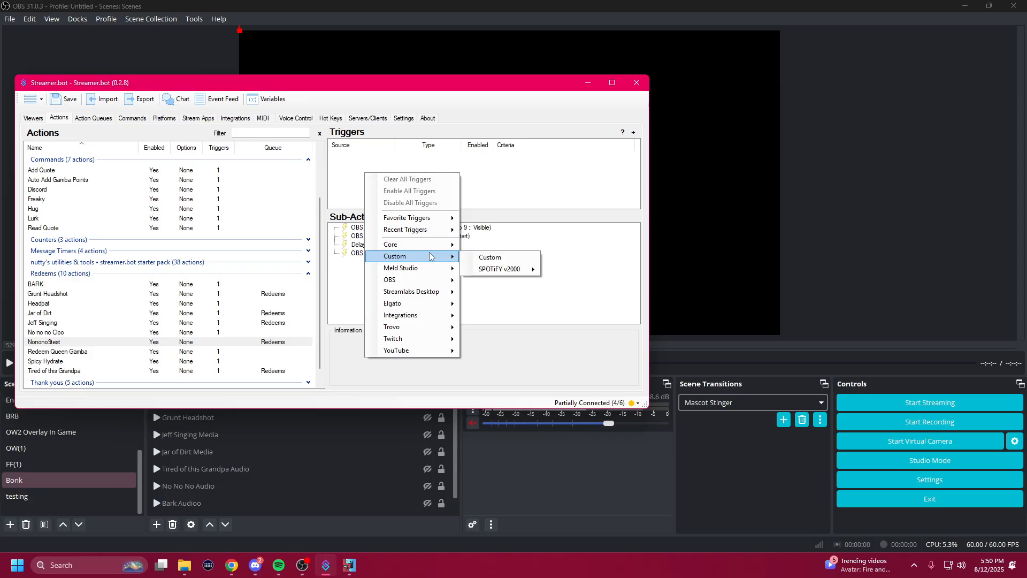
{"action": "mouse_move", "coordinate": [418, 283]}
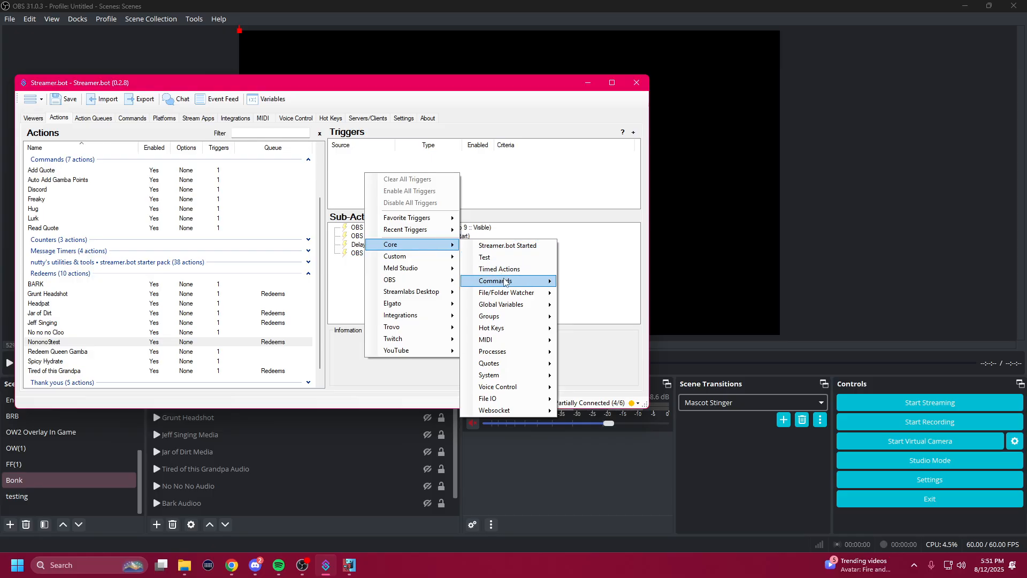
{"action": "mouse_move", "coordinate": [506, 280]}
{"action": "left_click", "coordinate": [645, 293]}
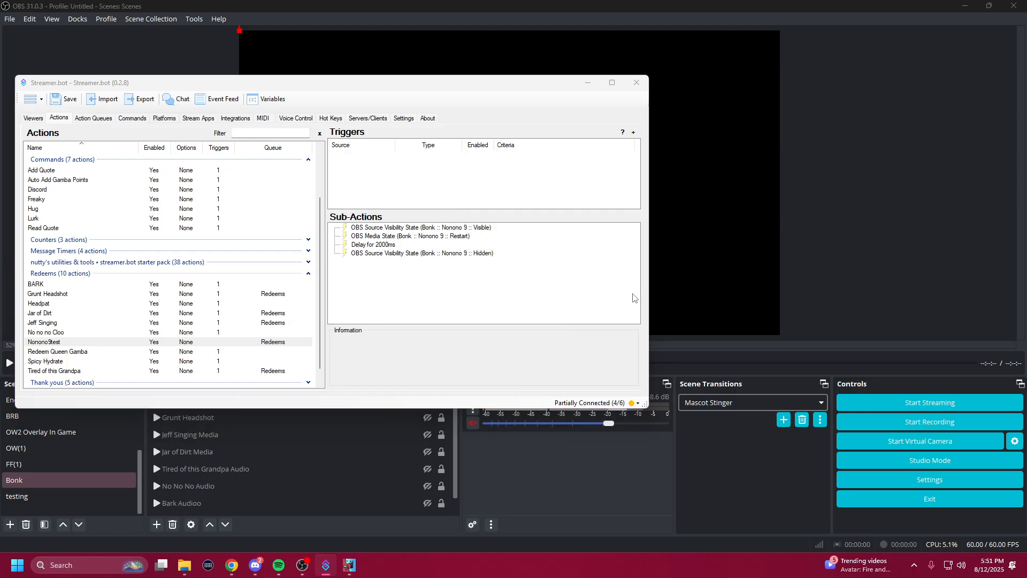
{"action": "left_click", "coordinate": [358, 239]}
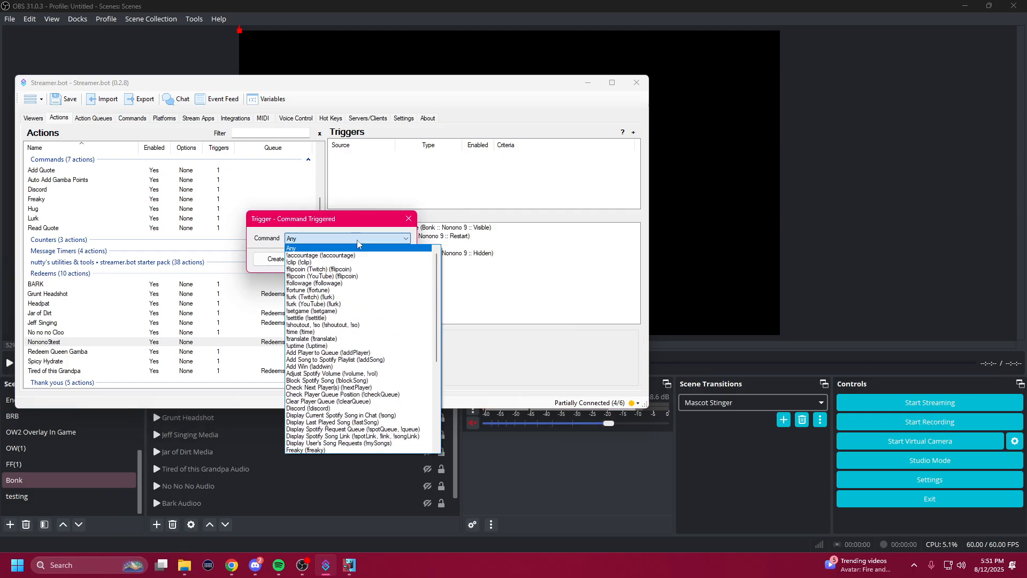
{"action": "left_click", "coordinate": [344, 242]}
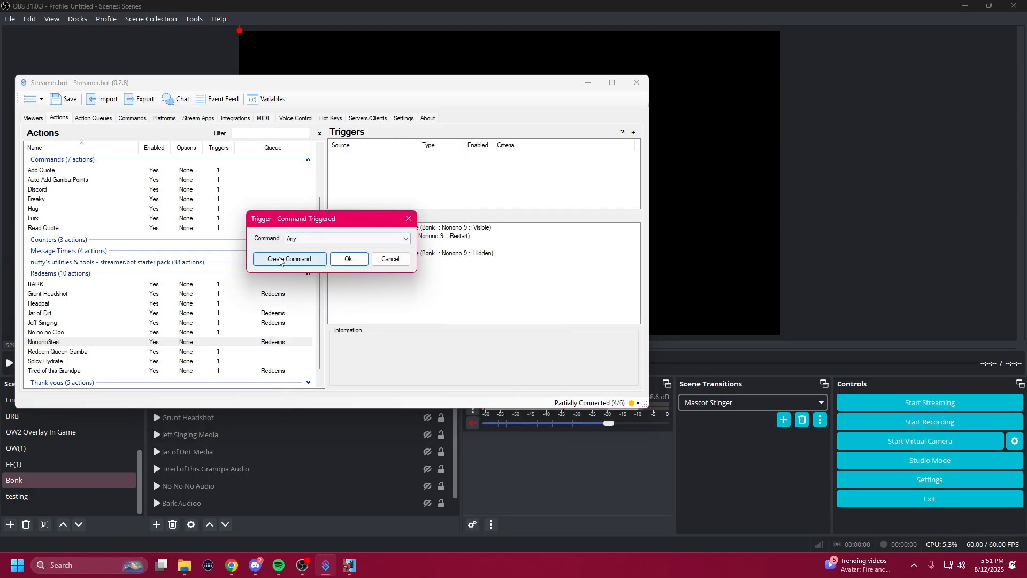
Start a new command for the trigger, name it Cloo, and set its command text to !cloo
{"action": "left_click", "coordinate": [289, 259]}
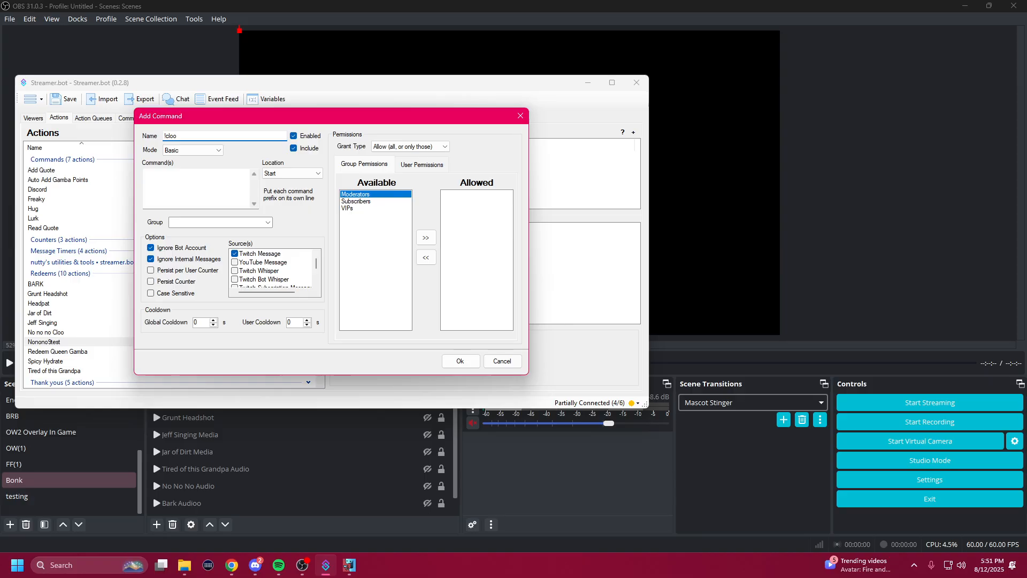
{"action": "left_click", "coordinate": [200, 183]}
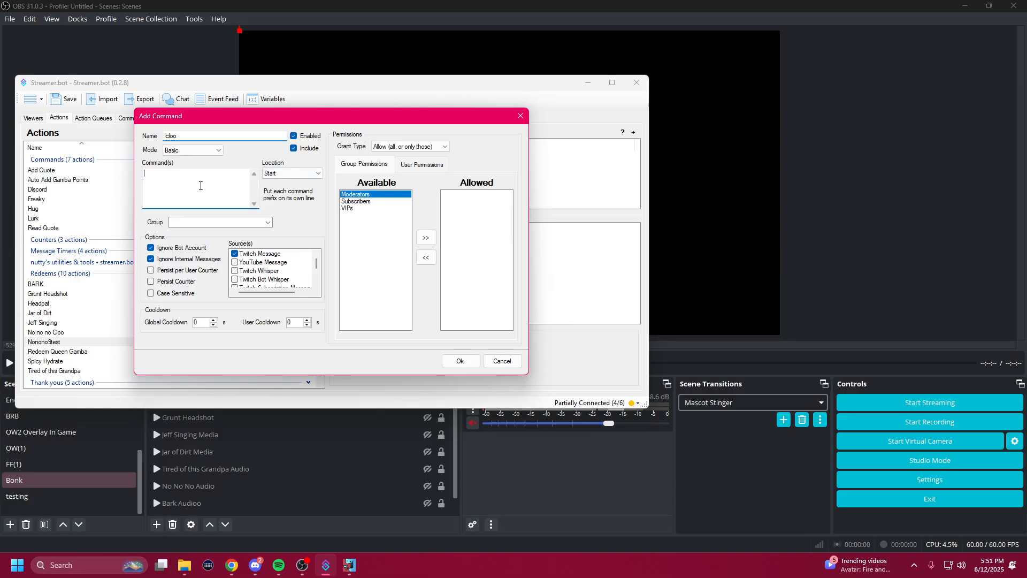
{"action": "left_click_drag", "start_coordinate": [178, 135], "coordinate": [148, 138]}
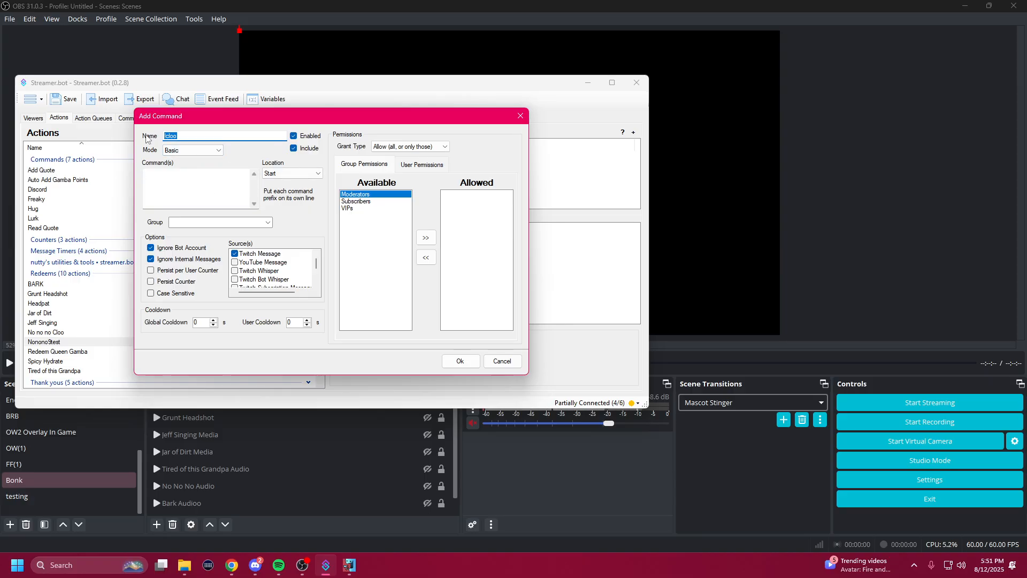
{"action": "left_click", "coordinate": [179, 189]}
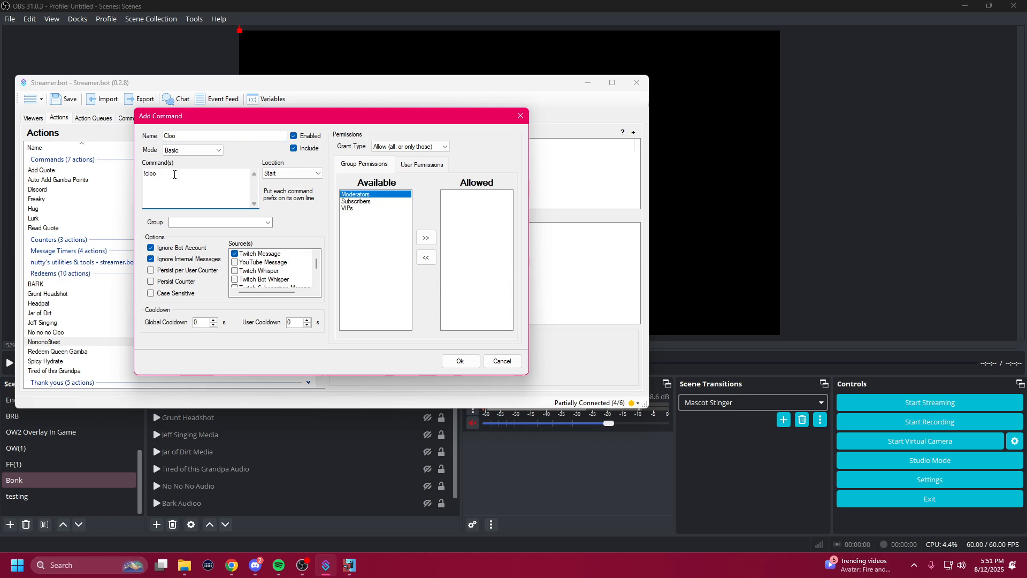
Review the new command's text, group choices, group permissions and grant type options
{"action": "left_click_drag", "start_coordinate": [174, 175], "coordinate": [106, 175]}
{"action": "left_click", "coordinate": [181, 184]}
{"action": "left_click", "coordinate": [200, 220]}
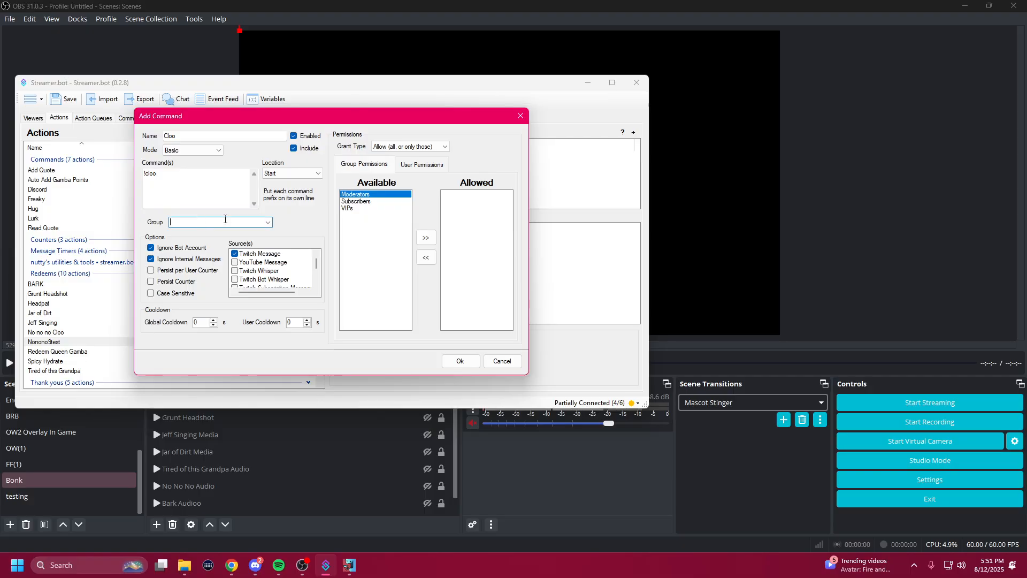
{"action": "left_click", "coordinate": [267, 222]}
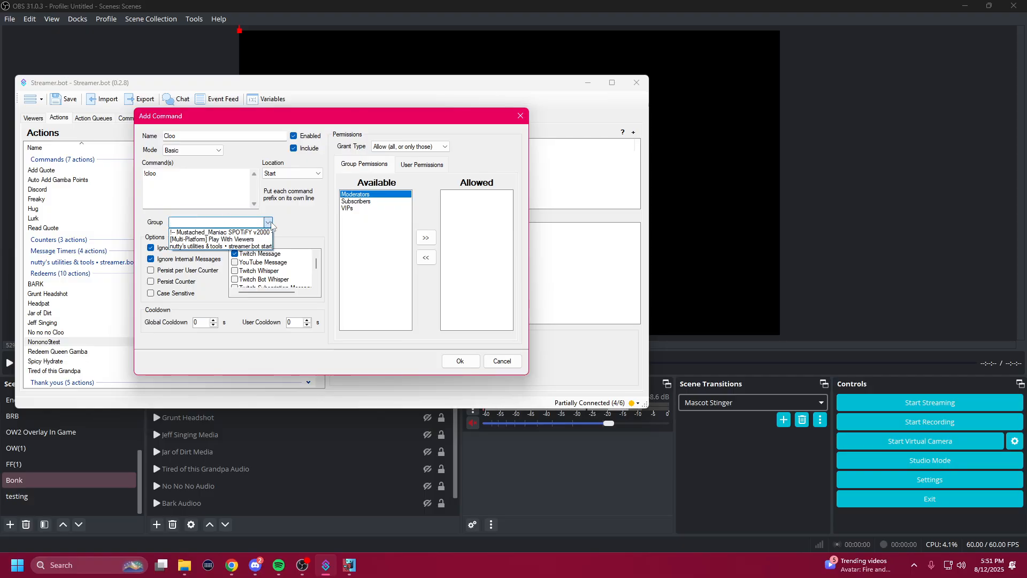
{"action": "left_click", "coordinate": [269, 223]}
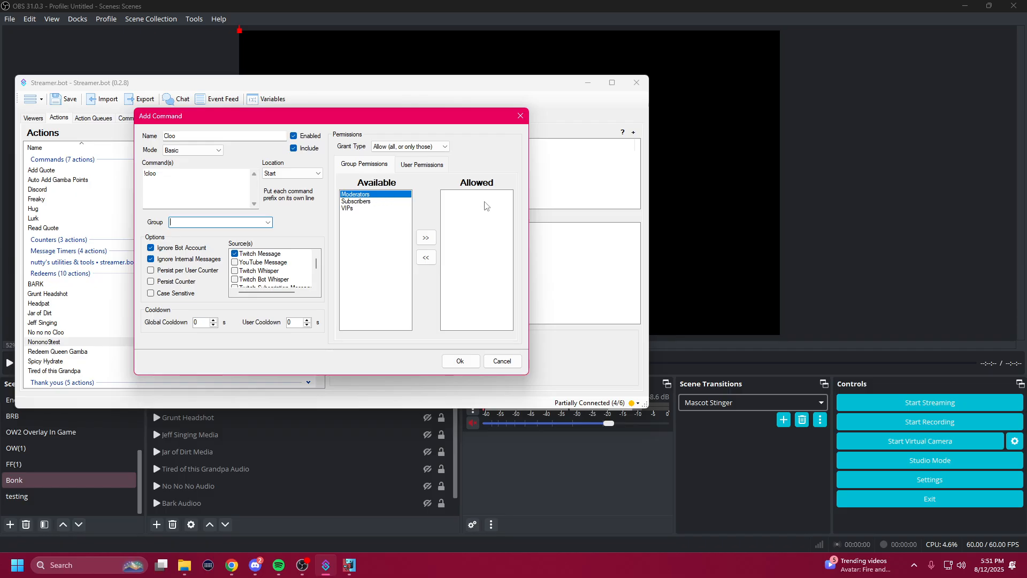
{"action": "left_click", "coordinate": [389, 202]}
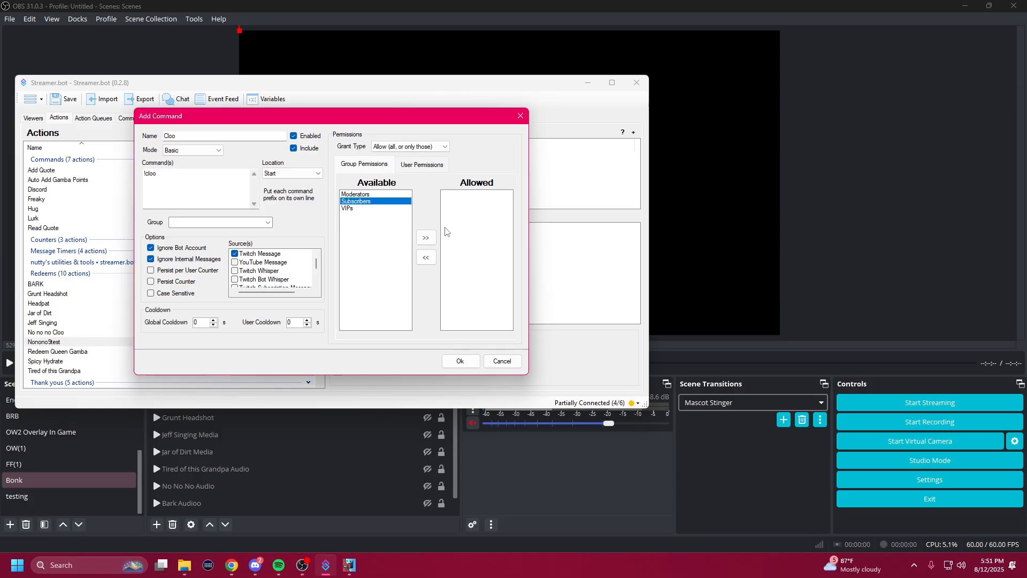
{"action": "left_click", "coordinate": [444, 147]}
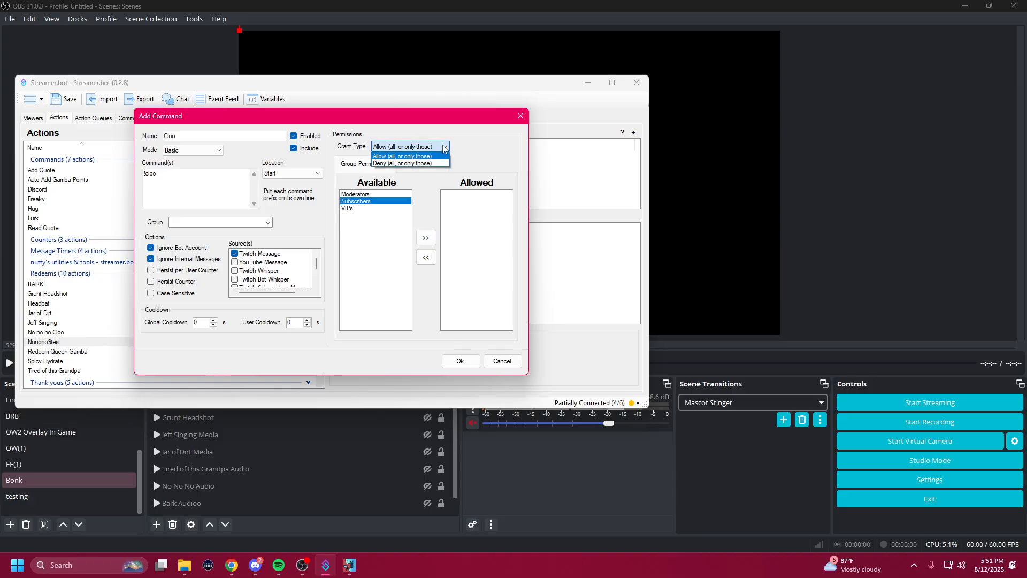
{"action": "left_click", "coordinate": [444, 147]}
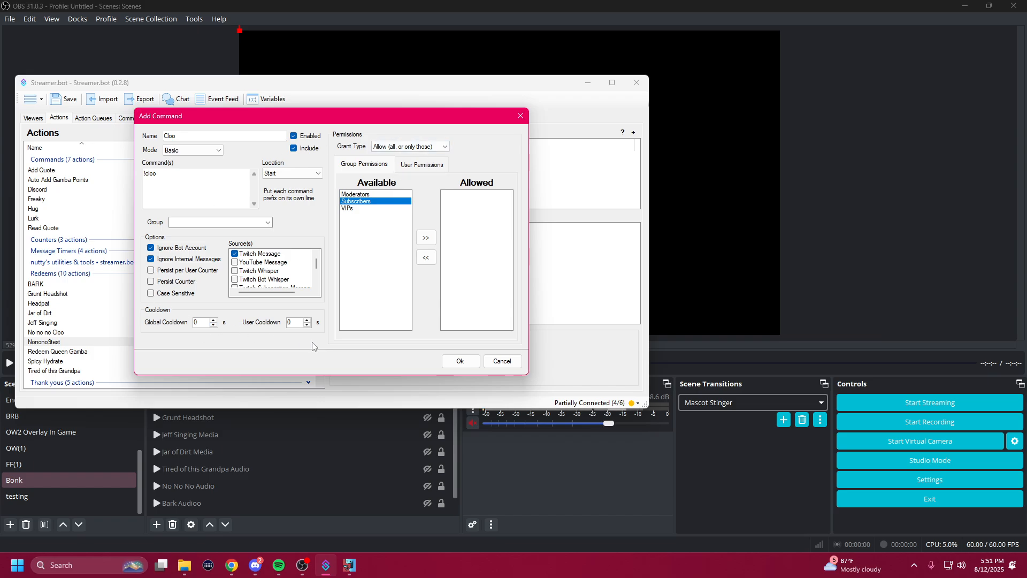
Raise the Cloo command's global cooldown by a few seconds, save the command, and confirm it as the Nonono9test action's trigger
{"action": "left_click", "coordinate": [214, 320]}
{"action": "left_click", "coordinate": [214, 320]}
{"action": "left_click", "coordinate": [213, 320]}
{"action": "left_click", "coordinate": [214, 320]}
{"action": "left_click", "coordinate": [214, 319]}
{"action": "left_click", "coordinate": [460, 361]}
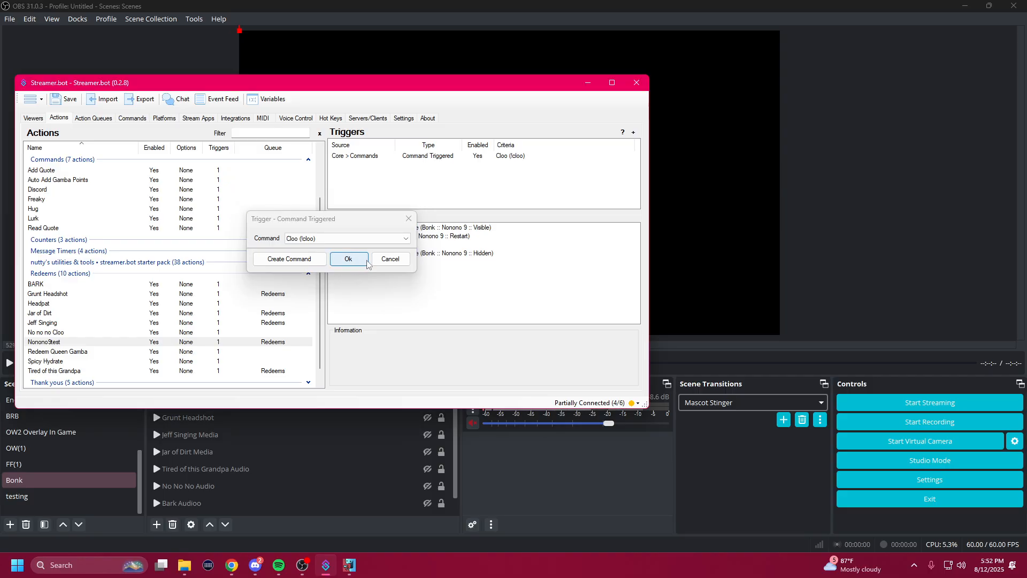
{"action": "left_click", "coordinate": [348, 259]}
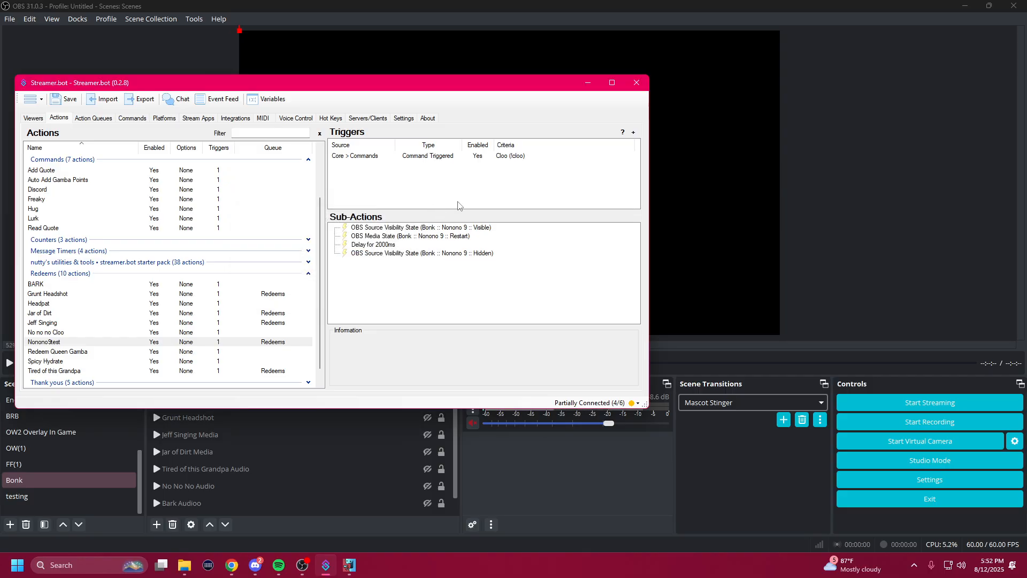
Switch to OBS and show the Just Chatting scene in the preview
{"action": "left_click", "coordinate": [355, 15]}
{"action": "scroll", "coordinate": [109, 451], "scroll_direction": "up", "scroll_amount": 2}
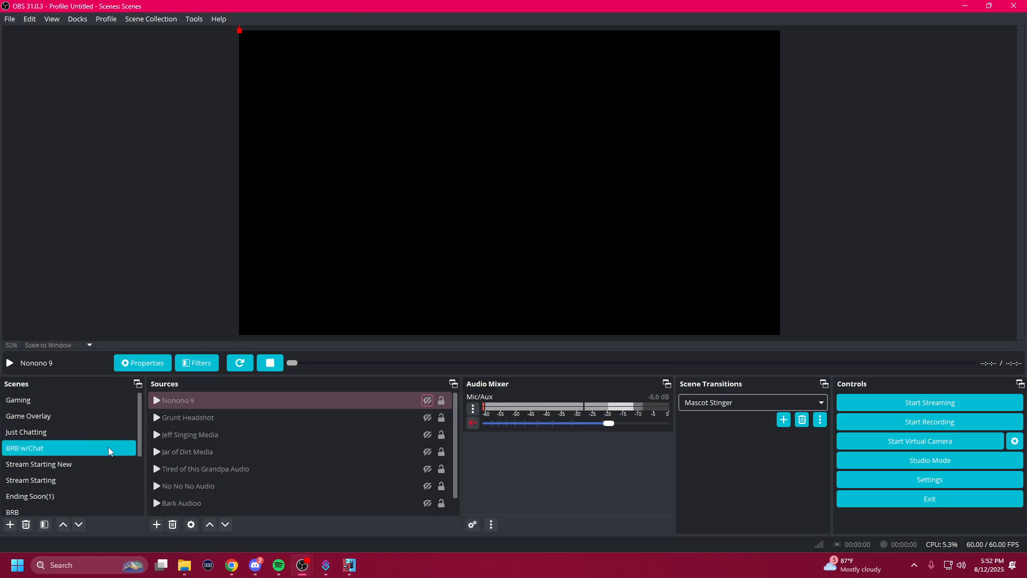
{"action": "left_click", "coordinate": [56, 433]}
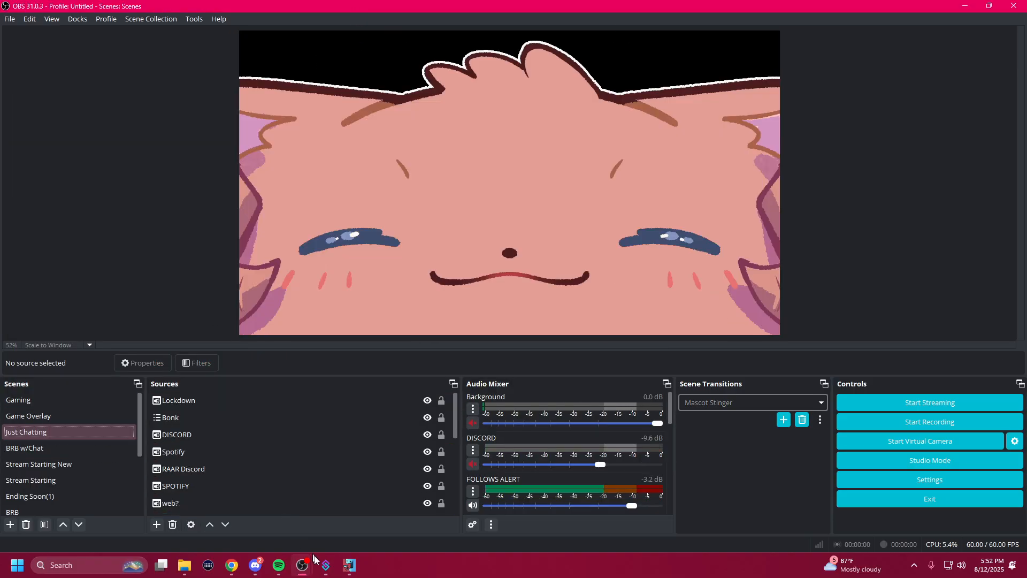
Return to Streamer.bot, move its window lower over the preview, and test the Nonono9test action's Cloo command trigger
{"action": "mouse_move", "coordinate": [324, 569]}
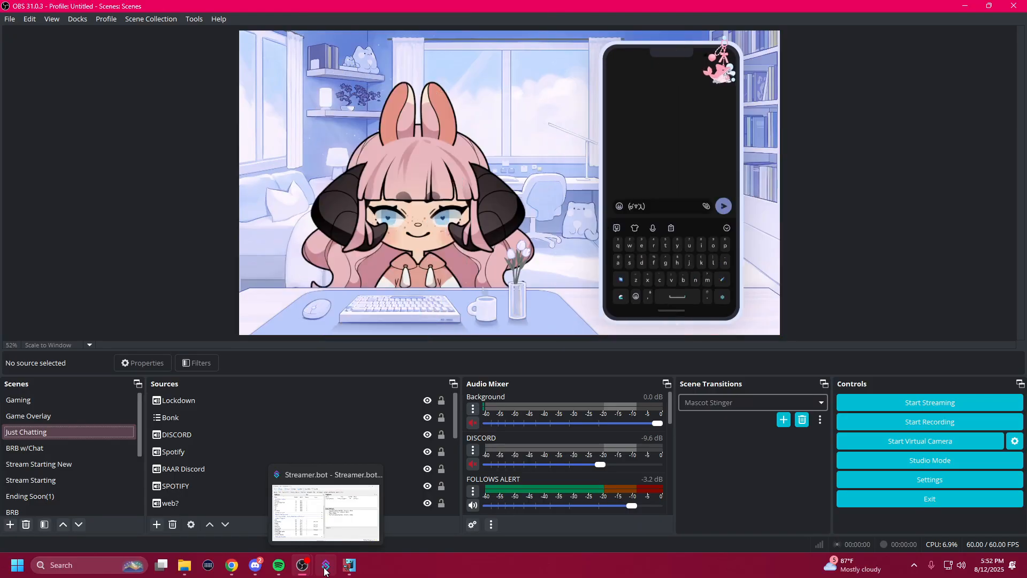
{"action": "left_click", "coordinate": [325, 570]}
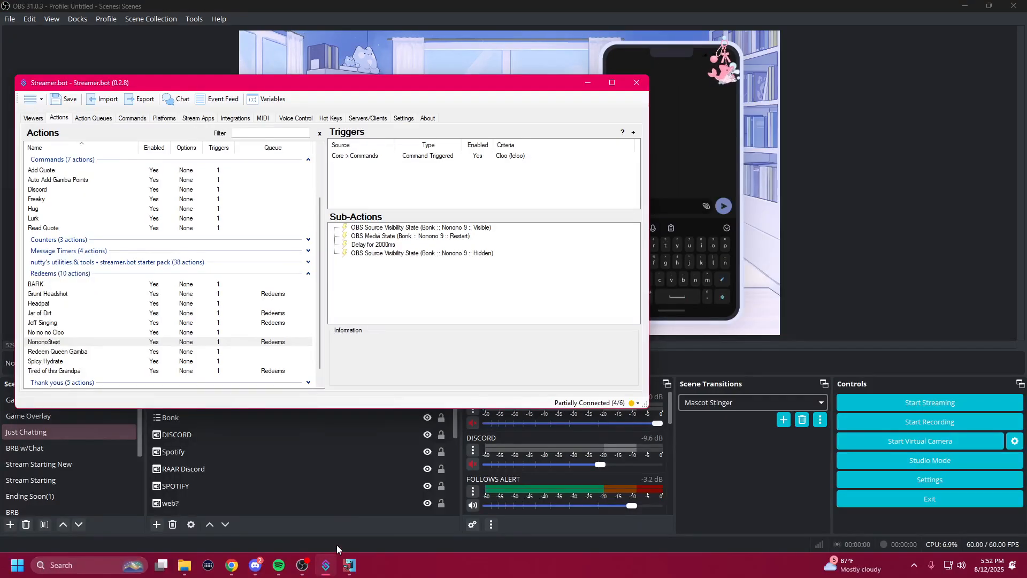
{"action": "left_click_drag", "start_coordinate": [402, 83], "coordinate": [418, 166]}
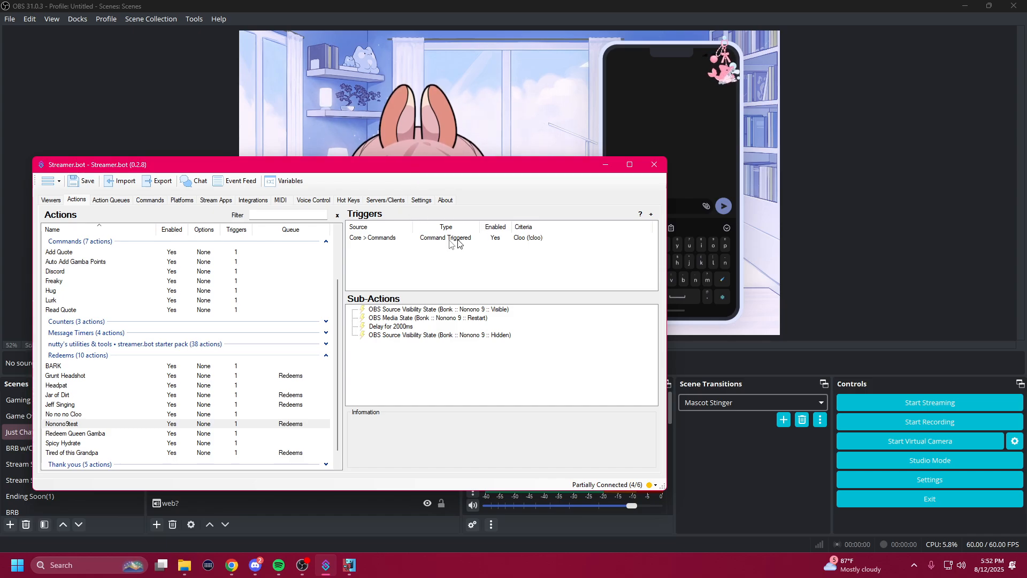
{"action": "right_click", "coordinate": [382, 239]}
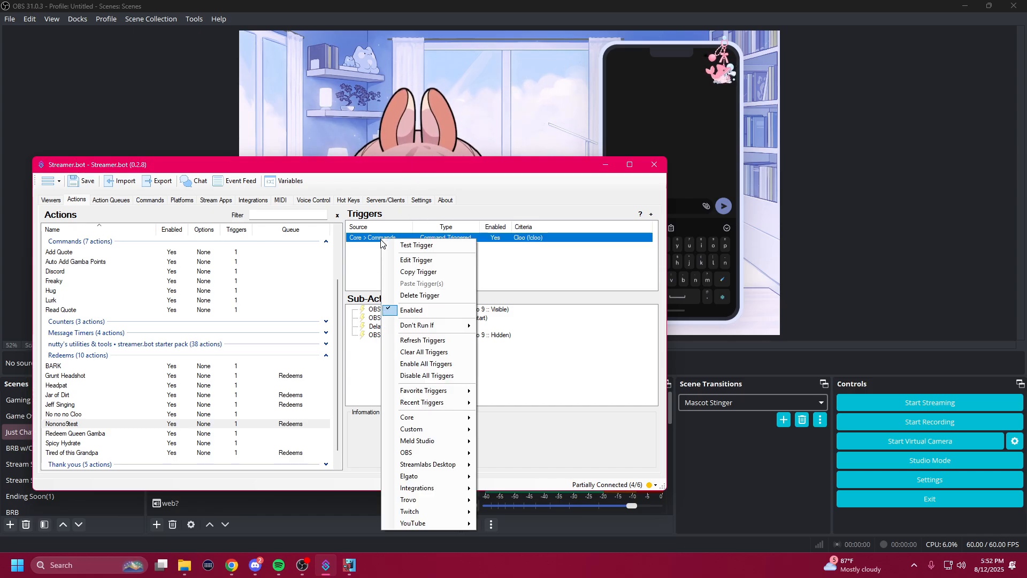
{"action": "left_click", "coordinate": [420, 247]}
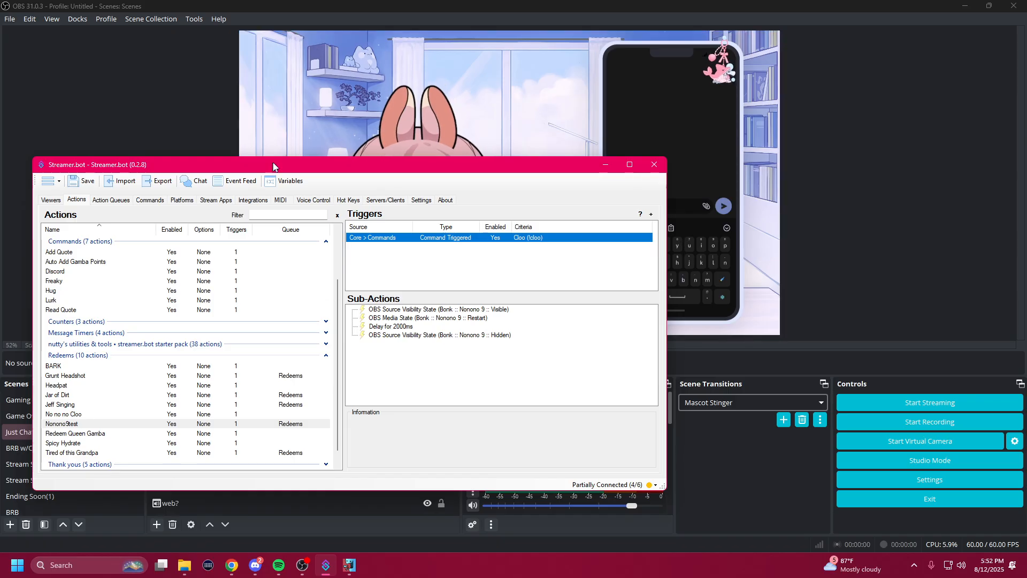
Move the Streamer.bot window off most of the OBS preview and test the Jar of Dirt action's reward redemption trigger
{"action": "left_click_drag", "start_coordinate": [275, 165], "coordinate": [574, 208]}
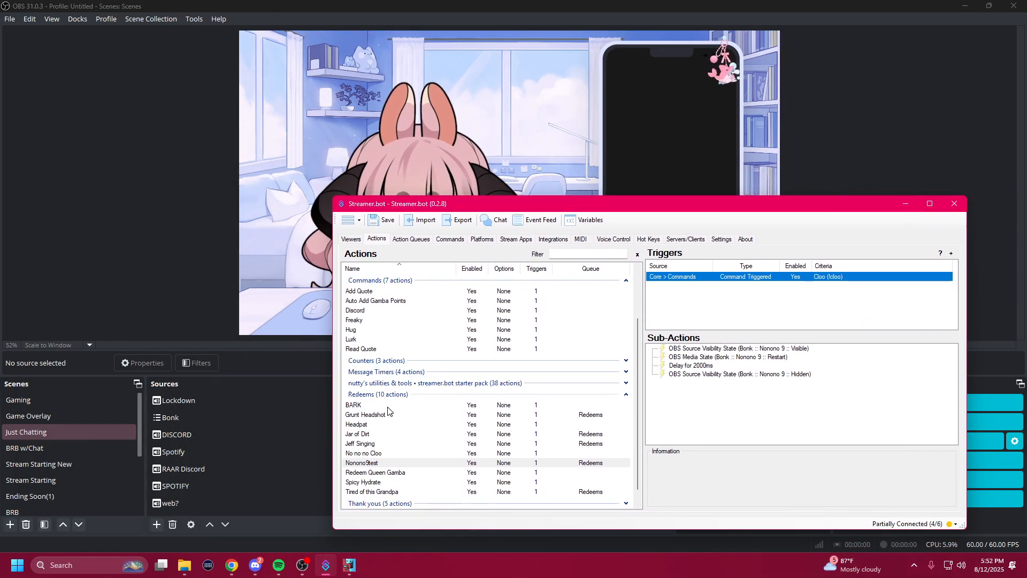
{"action": "left_click", "coordinate": [374, 435]}
{"action": "right_click", "coordinate": [678, 277]}
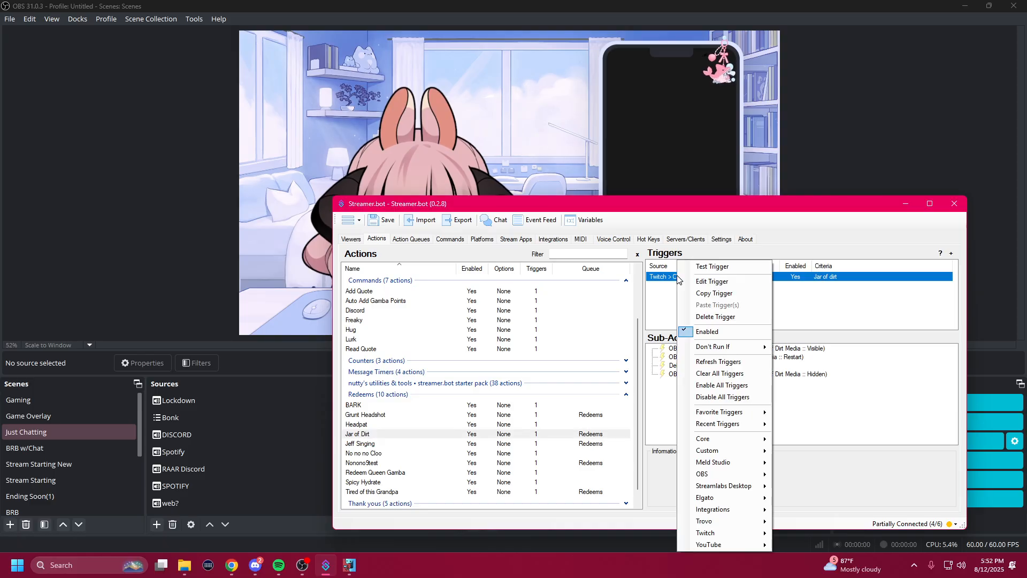
{"action": "left_click", "coordinate": [705, 267]}
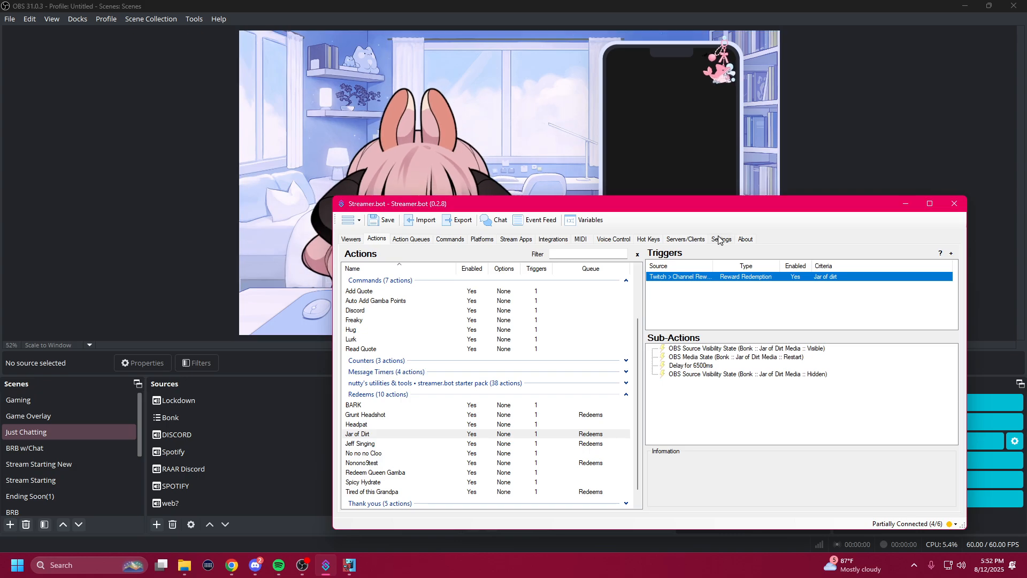
Reposition the Streamer.bot window, review the Nonono9test action's trigger and sub-actions, and return to OBS with no source selected
{"action": "left_click_drag", "start_coordinate": [690, 210], "coordinate": [374, 105]}
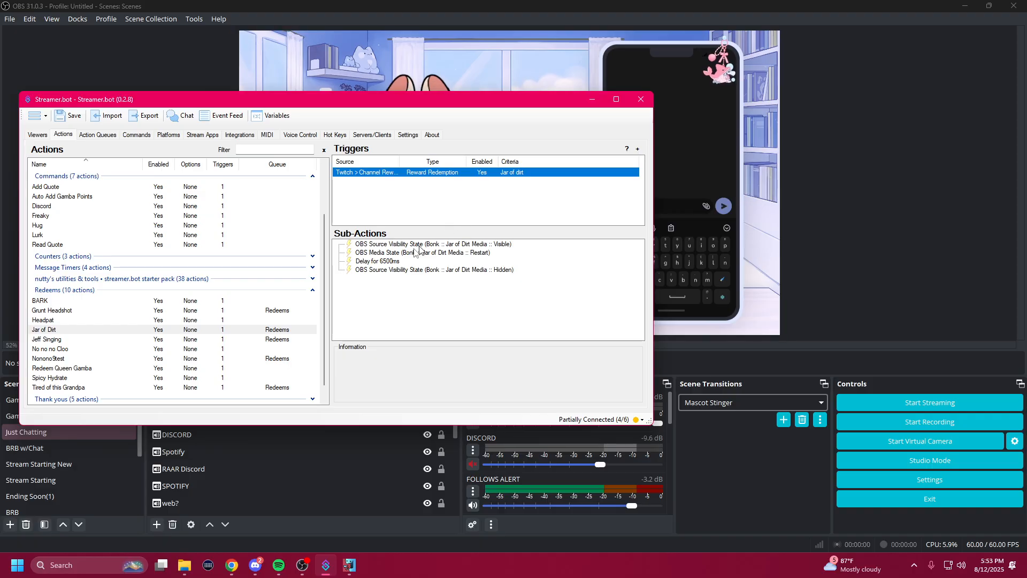
{"action": "left_click", "coordinate": [90, 360]}
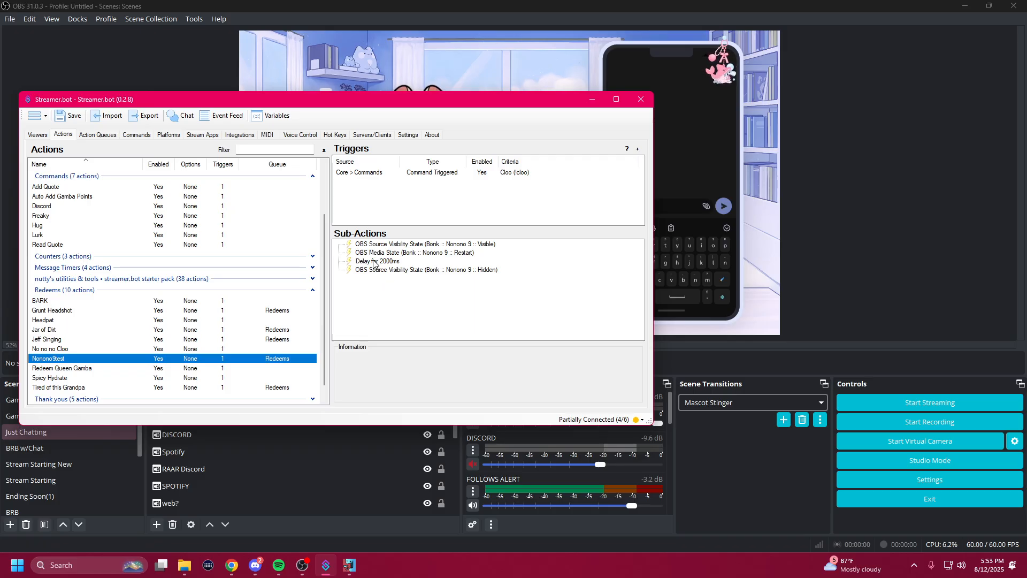
{"action": "left_click", "coordinate": [917, 165]}
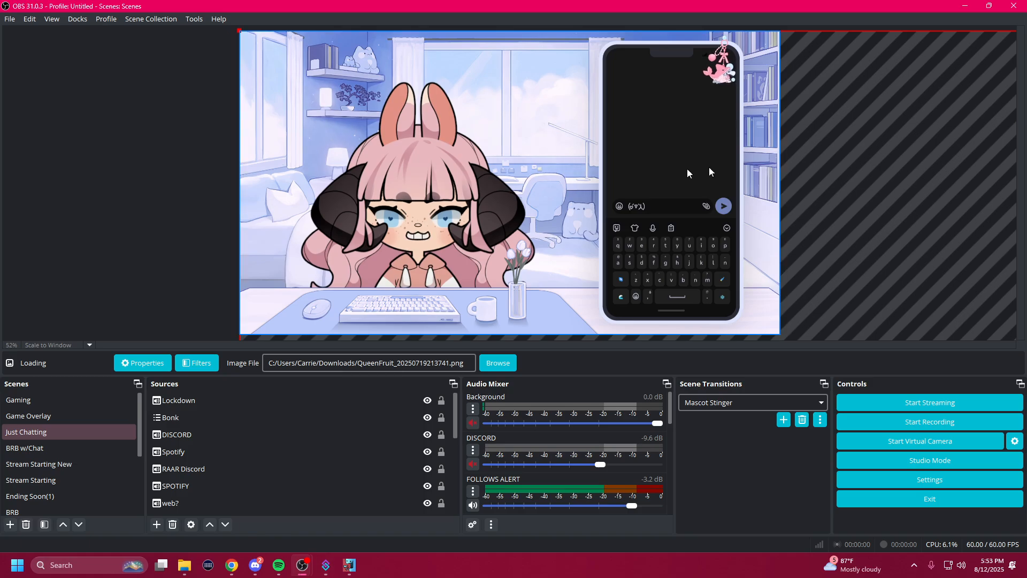
{"action": "left_click", "coordinate": [162, 185]}
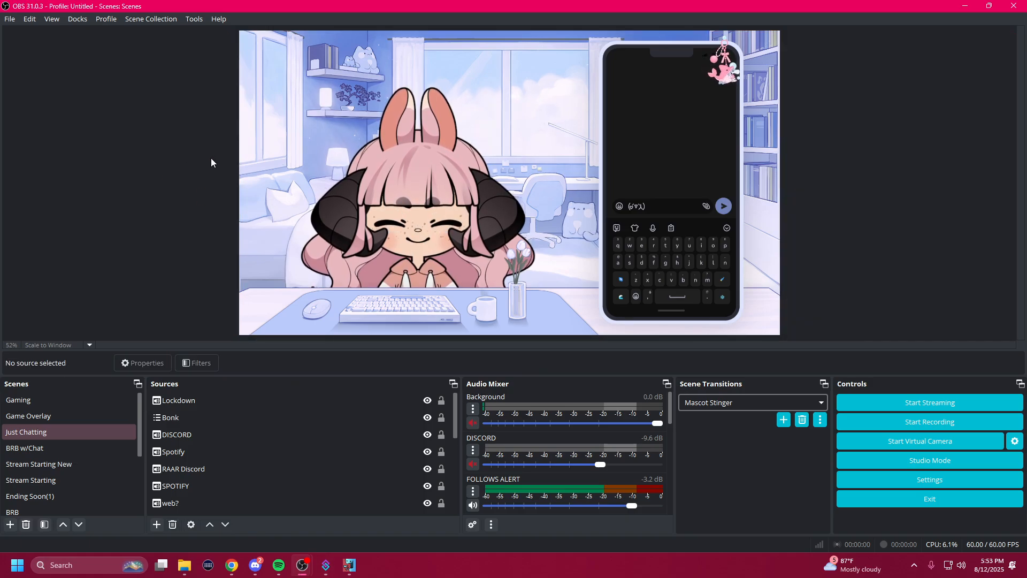